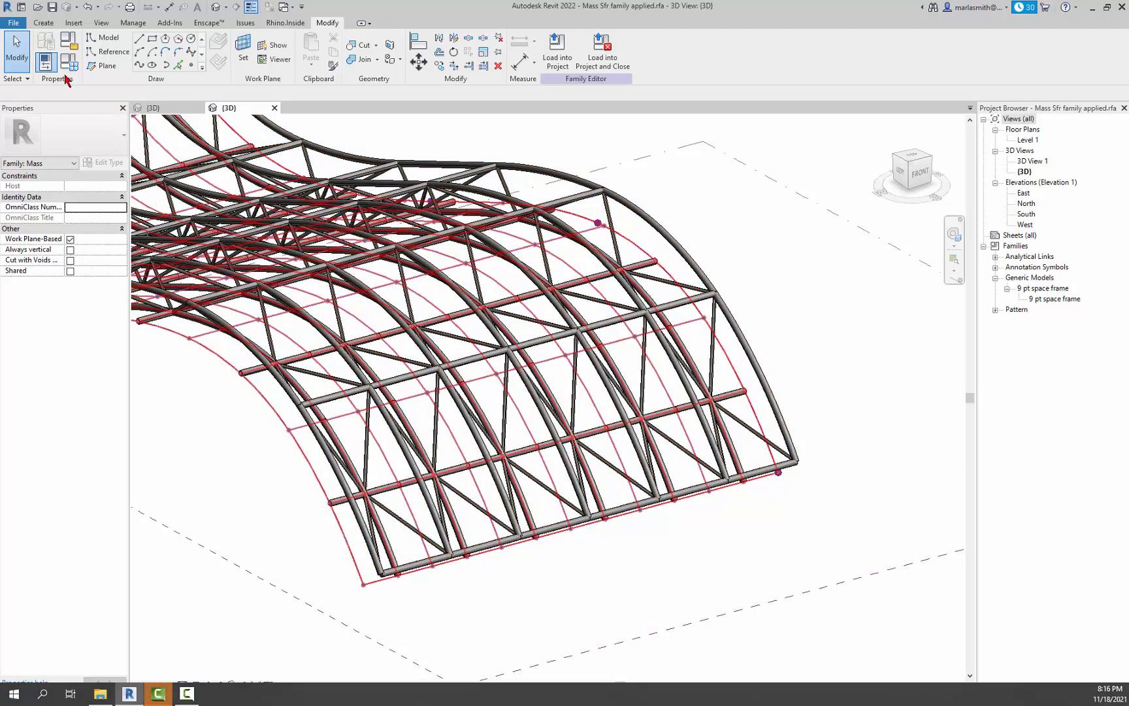
Set the offset point of the repeater's 9 pt space frame type to 8 feet
left_click(212, 306)
left_click(104, 162)
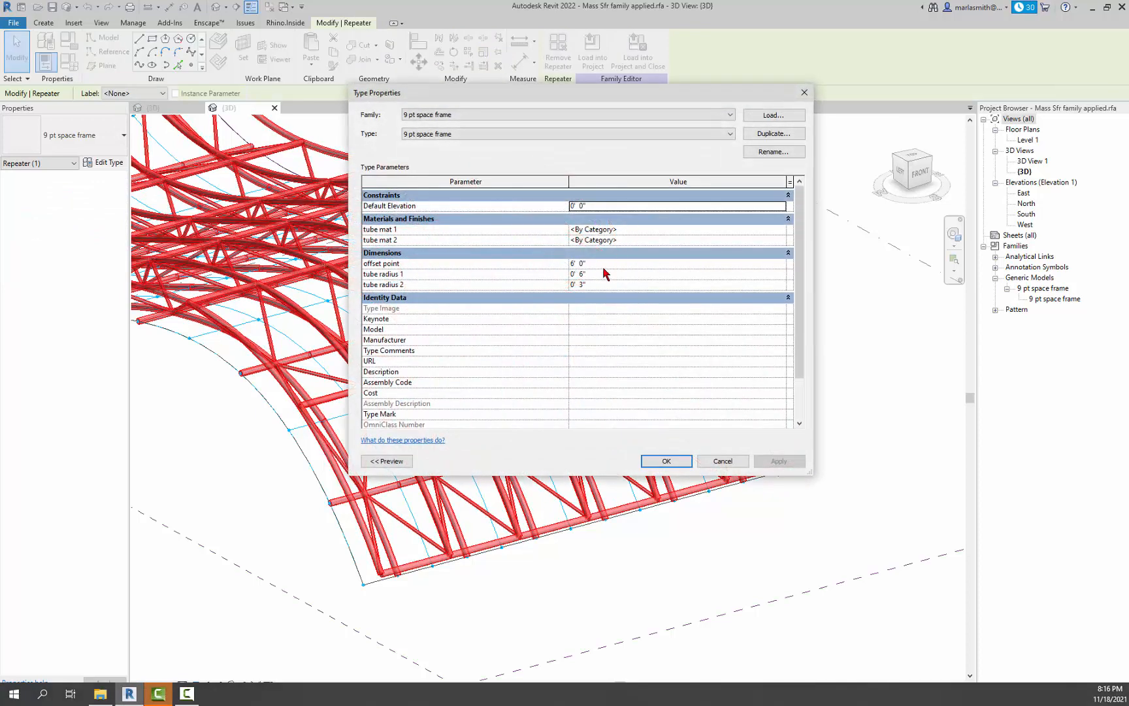
left_click(604, 266)
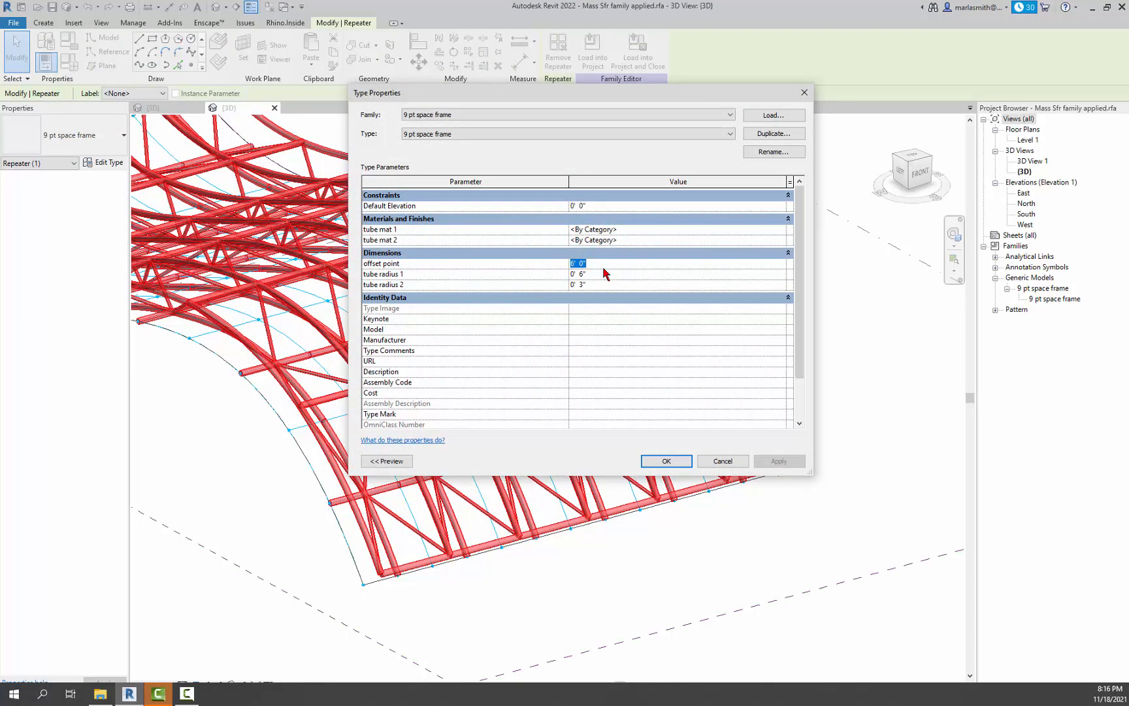
type("8")
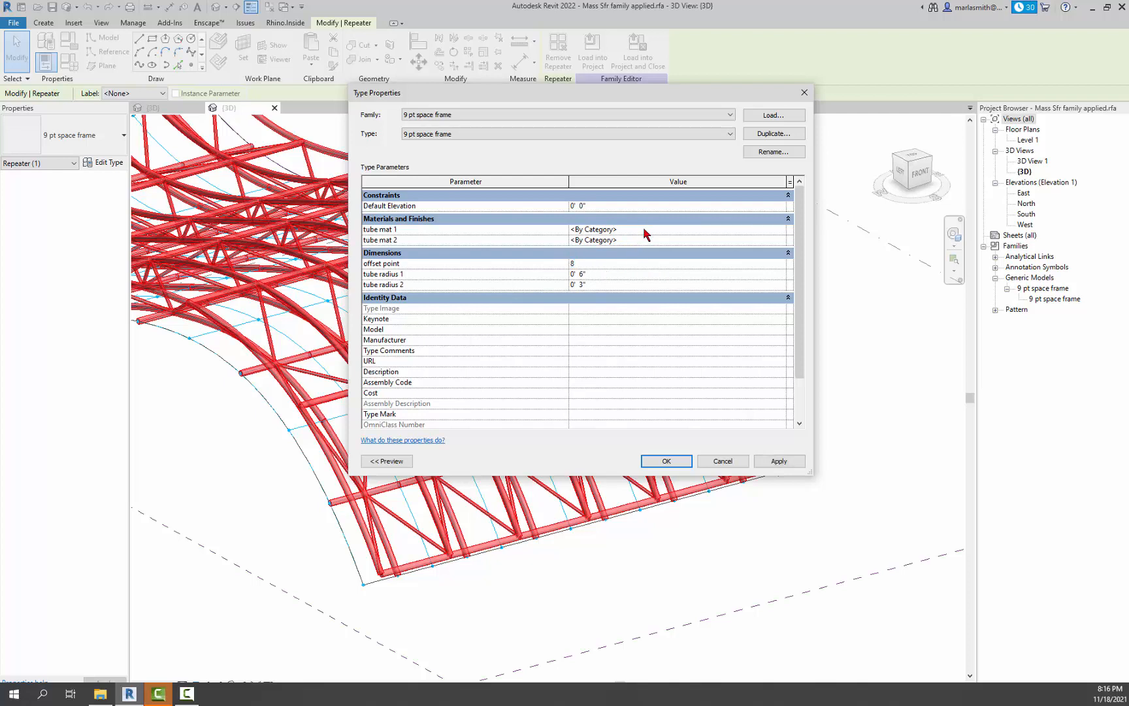
For tube mat 1, search the material library for "alumin" and add Aluminum, Anodized Blue to the project materials with its render appearance for shading
left_click(654, 228)
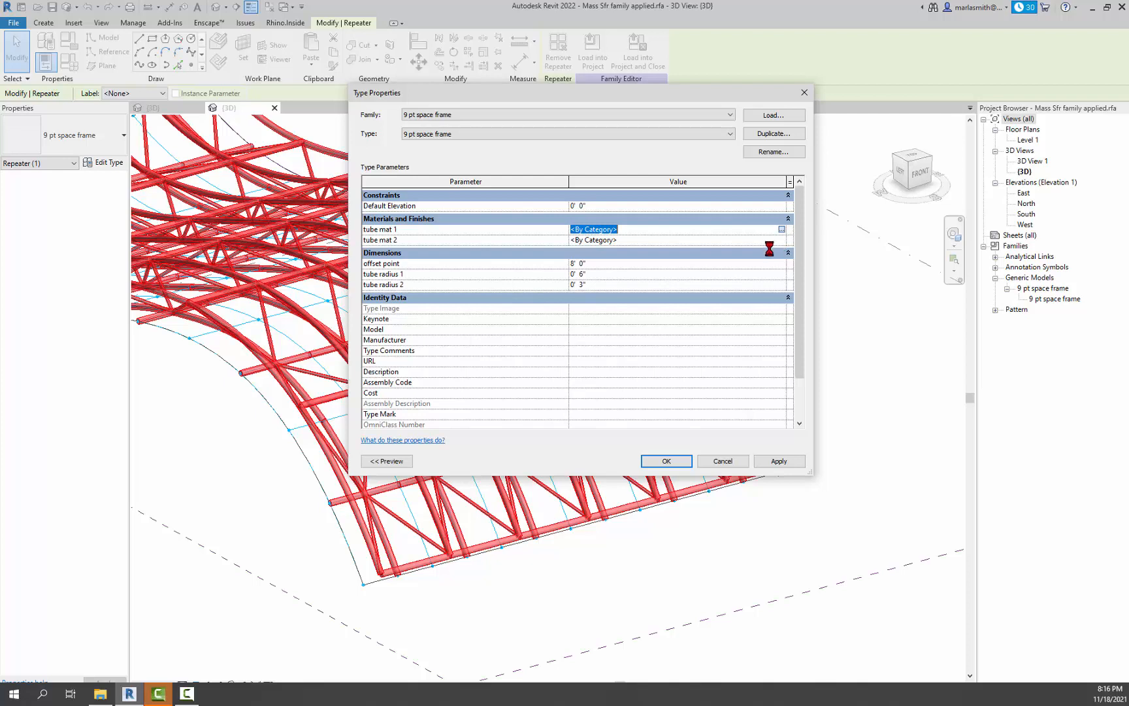
left_click(781, 230)
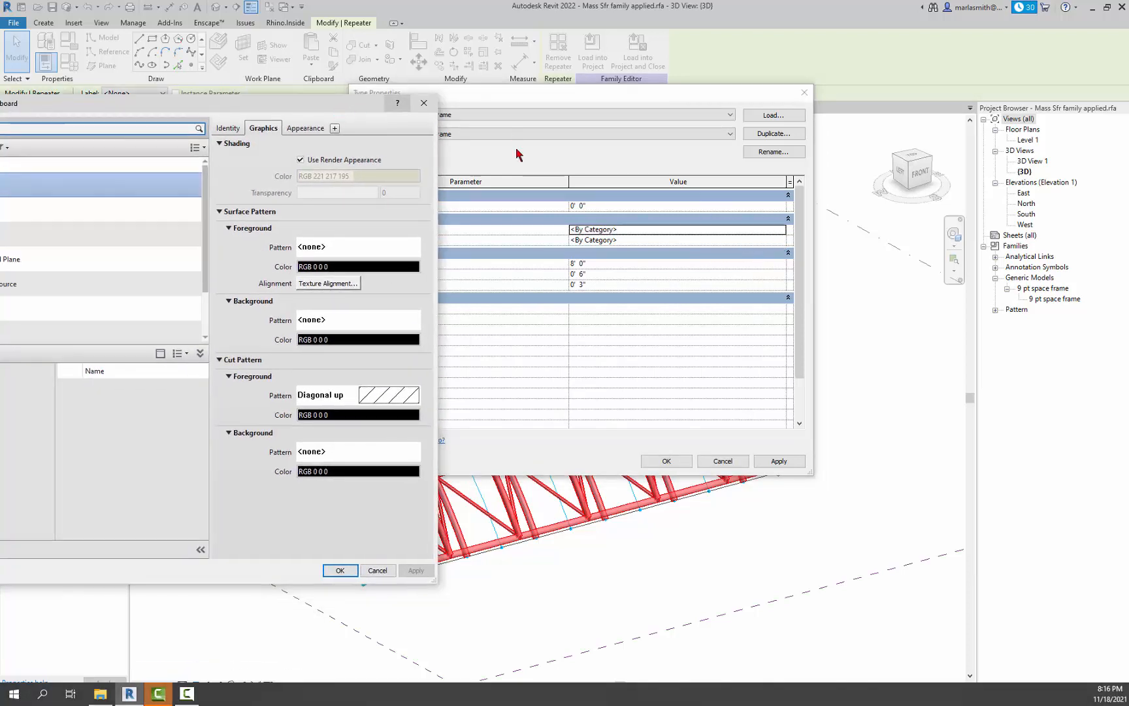
left_click_drag(263, 105, 466, 77)
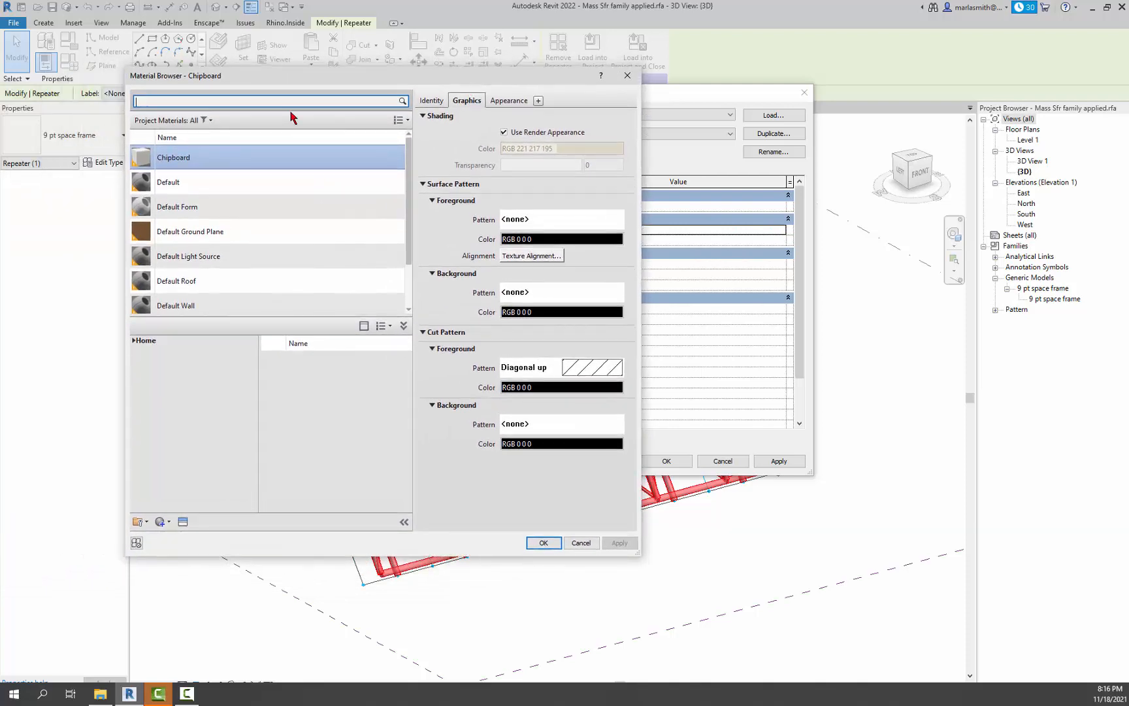
type("alumin")
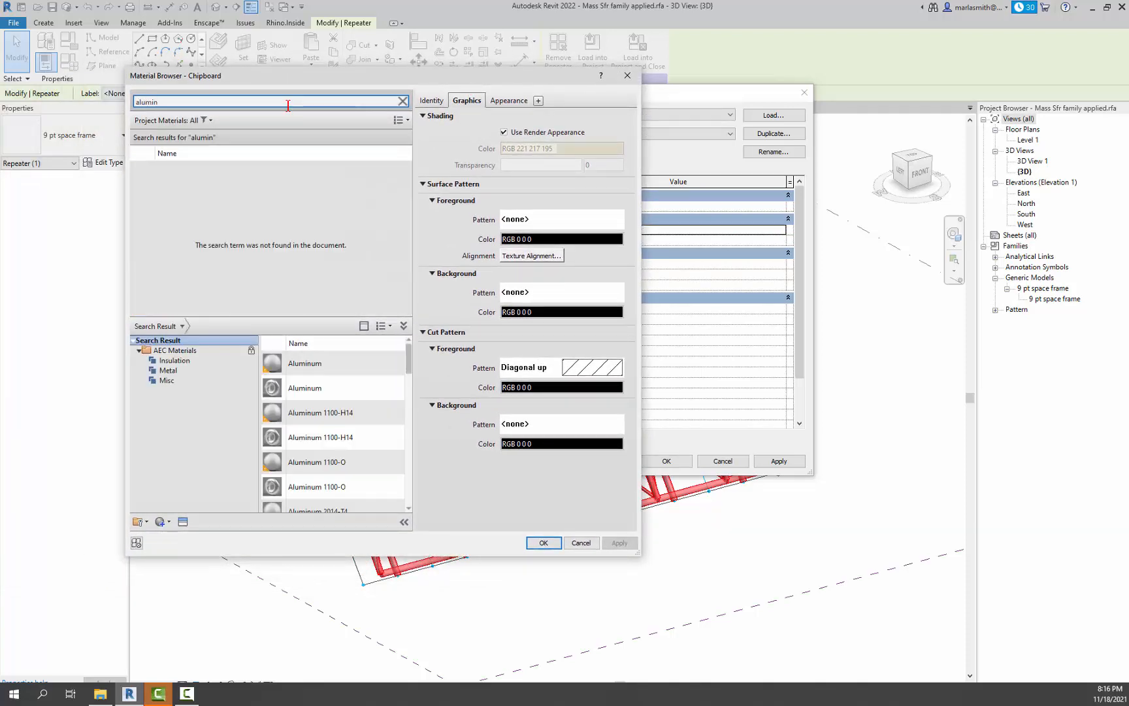
left_click_drag(408, 367, 419, 429)
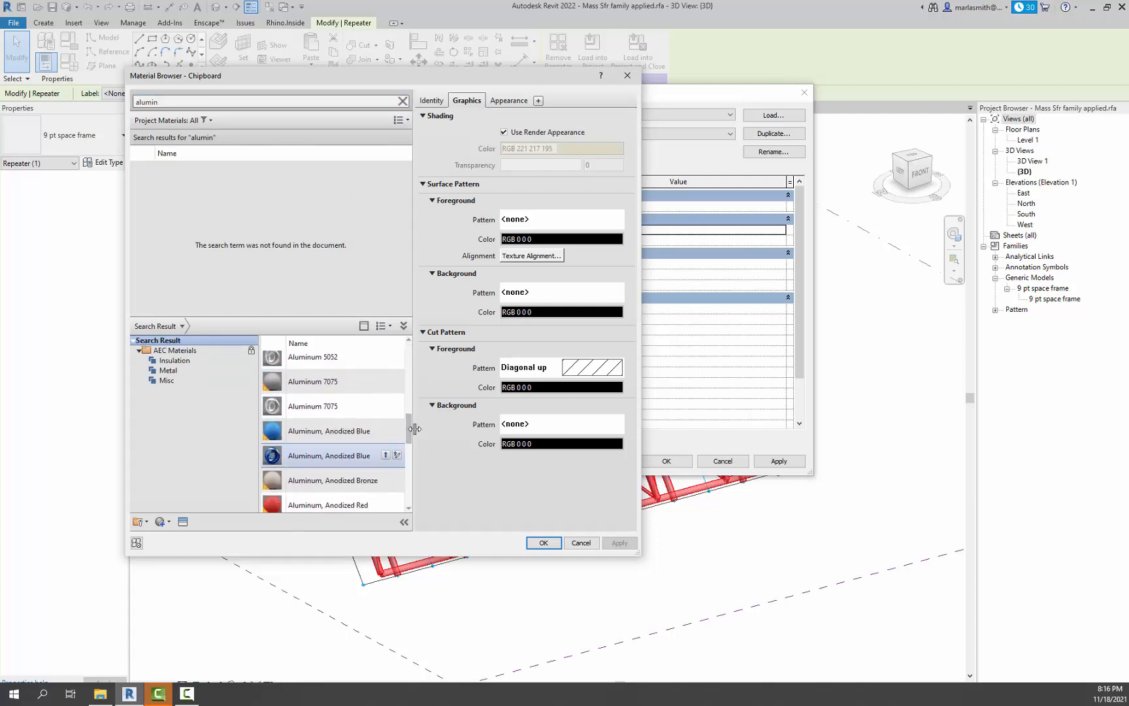
left_click(386, 430)
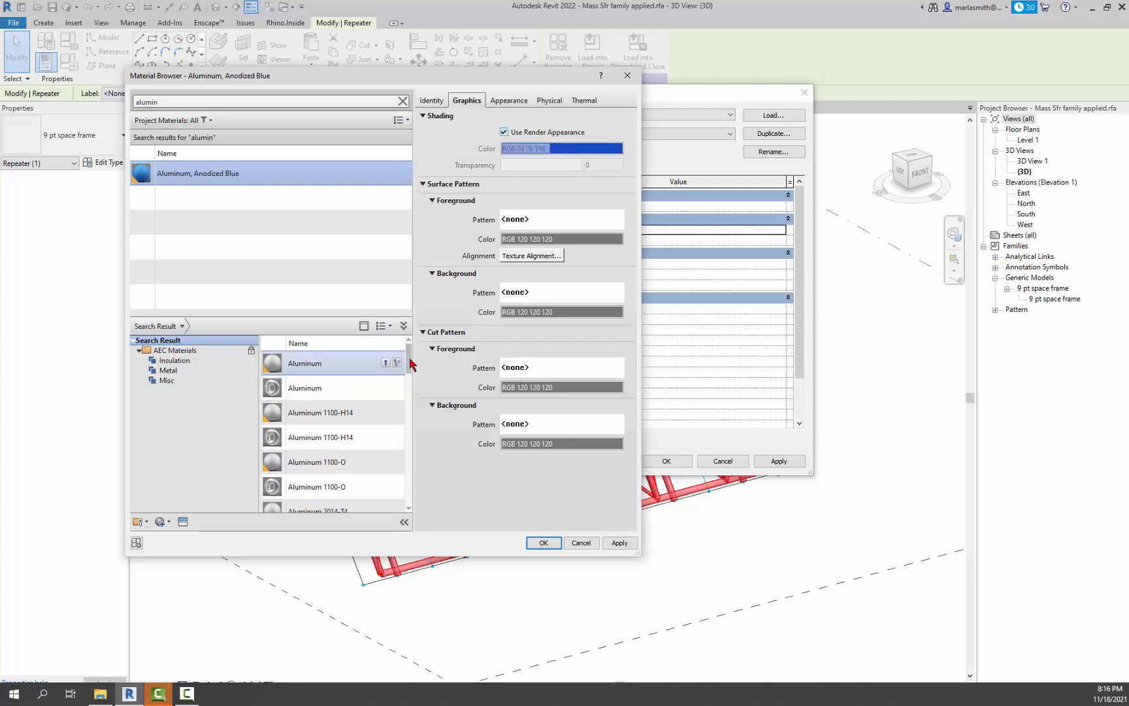
Add Aluminum, Anodized Red to the project, use its render appearance for shading, and assign it to tube mat 1
left_click_drag(409, 363, 412, 444)
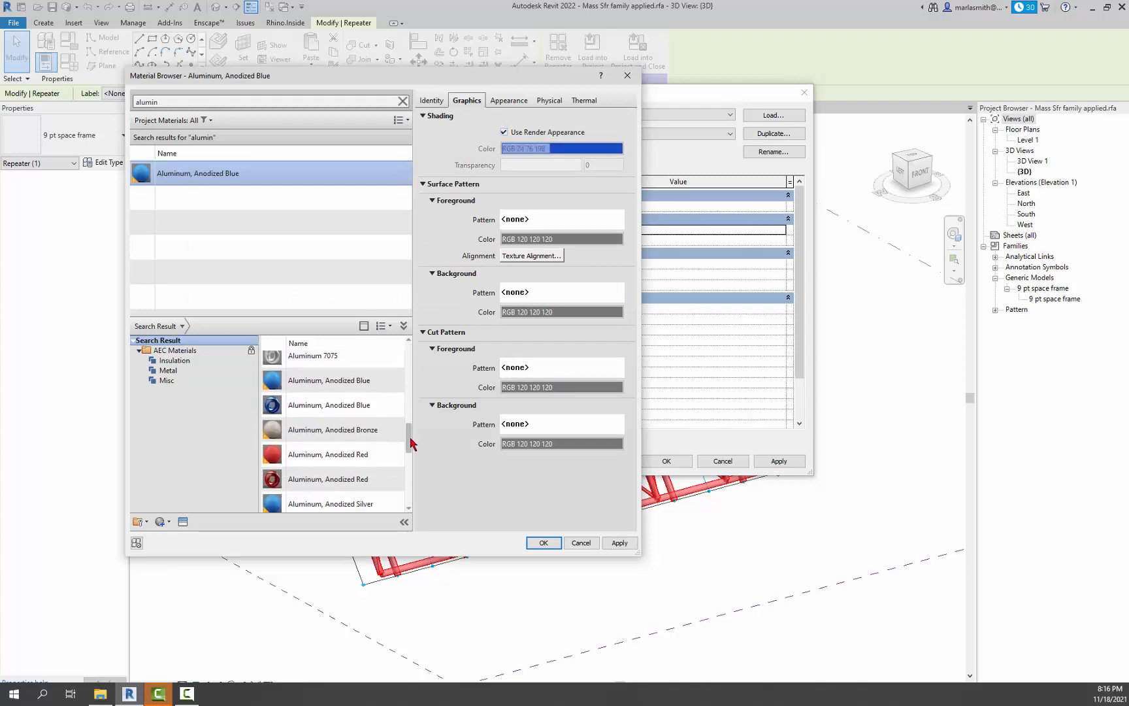
left_click(385, 454)
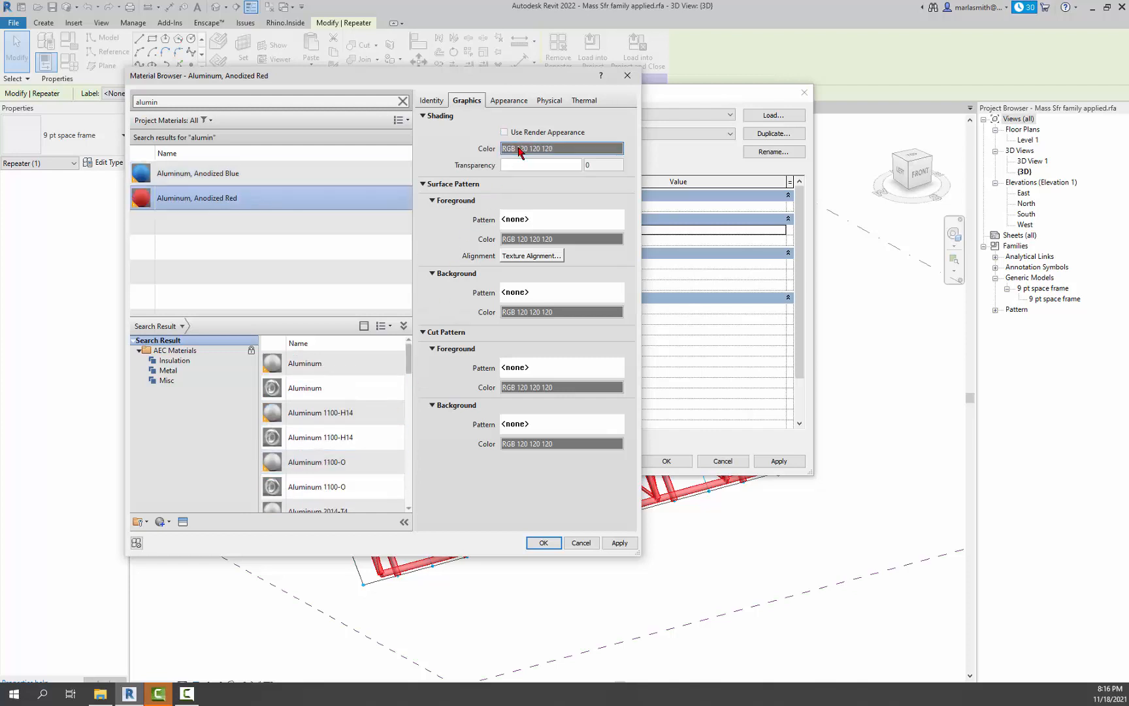
left_click(504, 132)
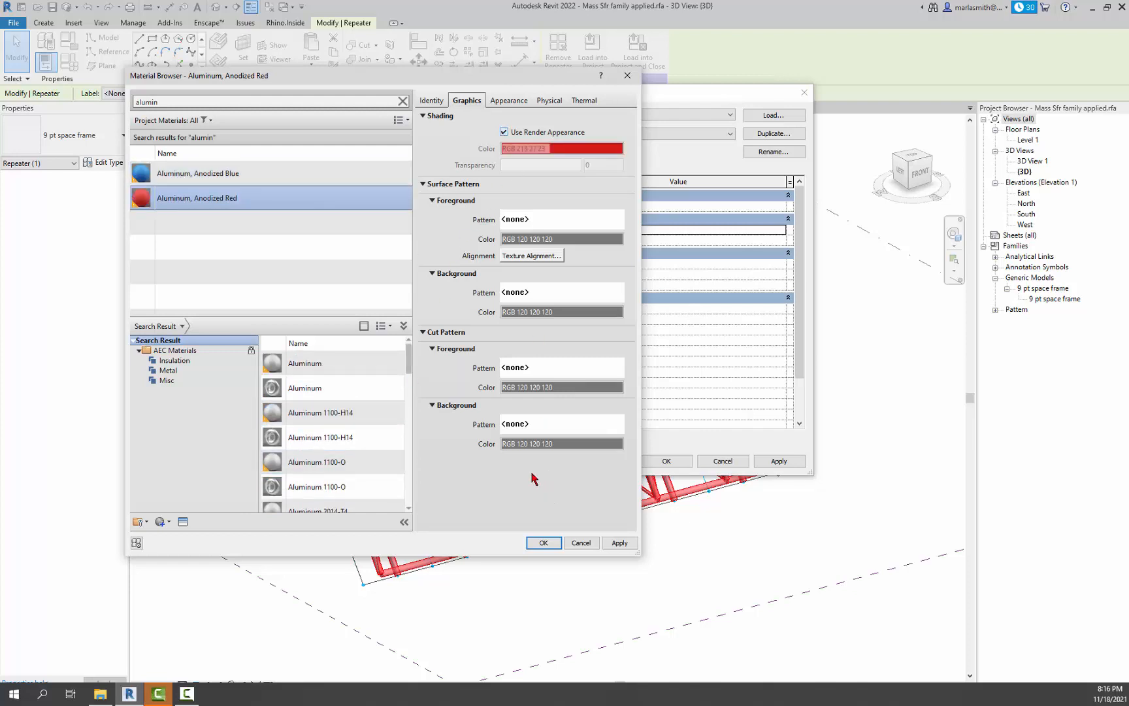
left_click(543, 543)
Assign Aluminum, Anodized Blue to tube mat 2, apply the type changes and deselect the repeater
left_click(784, 242)
left_click(784, 242)
left_click(209, 157)
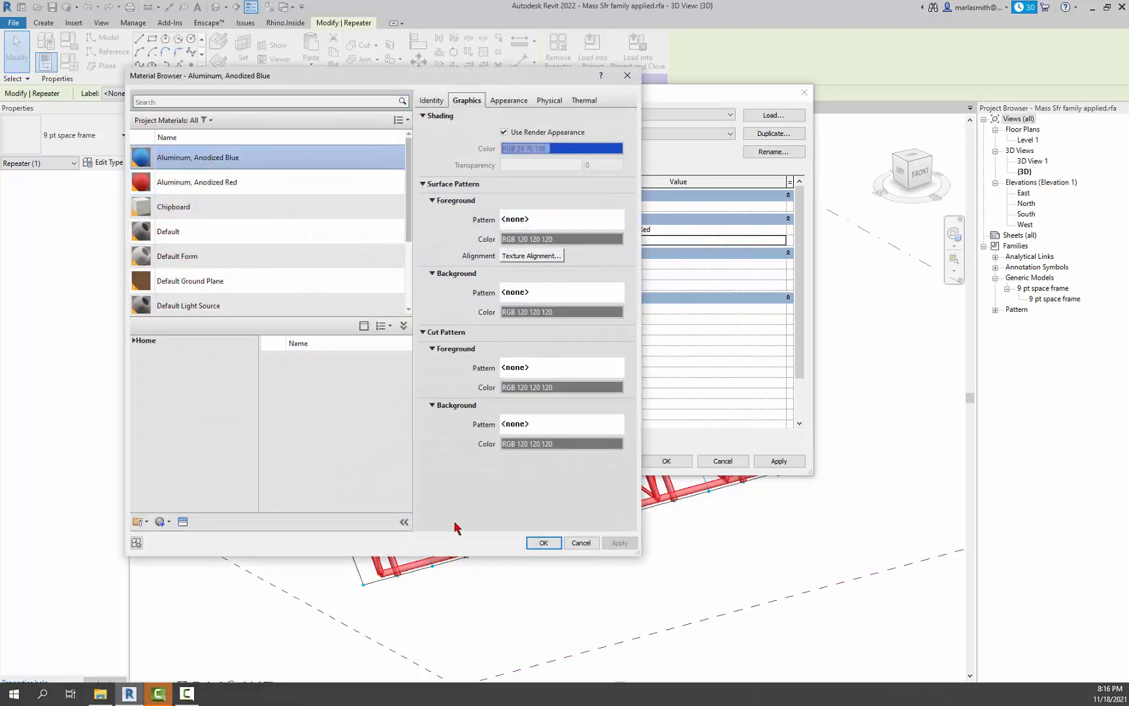
left_click(544, 543)
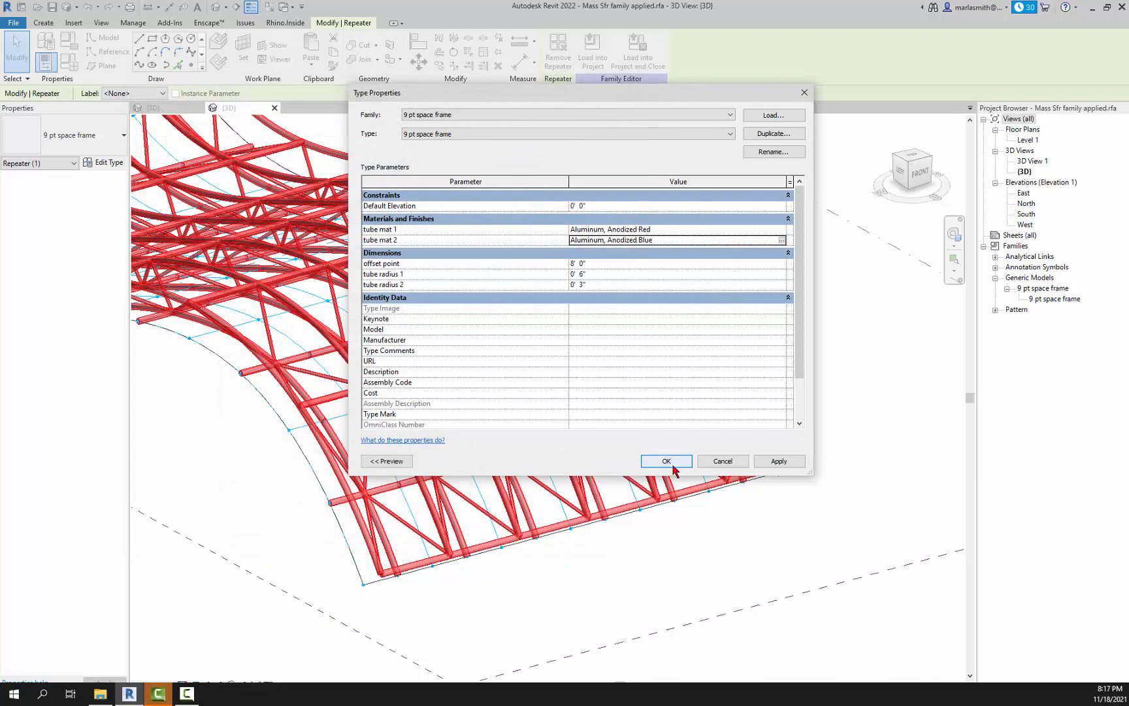
left_click(673, 464)
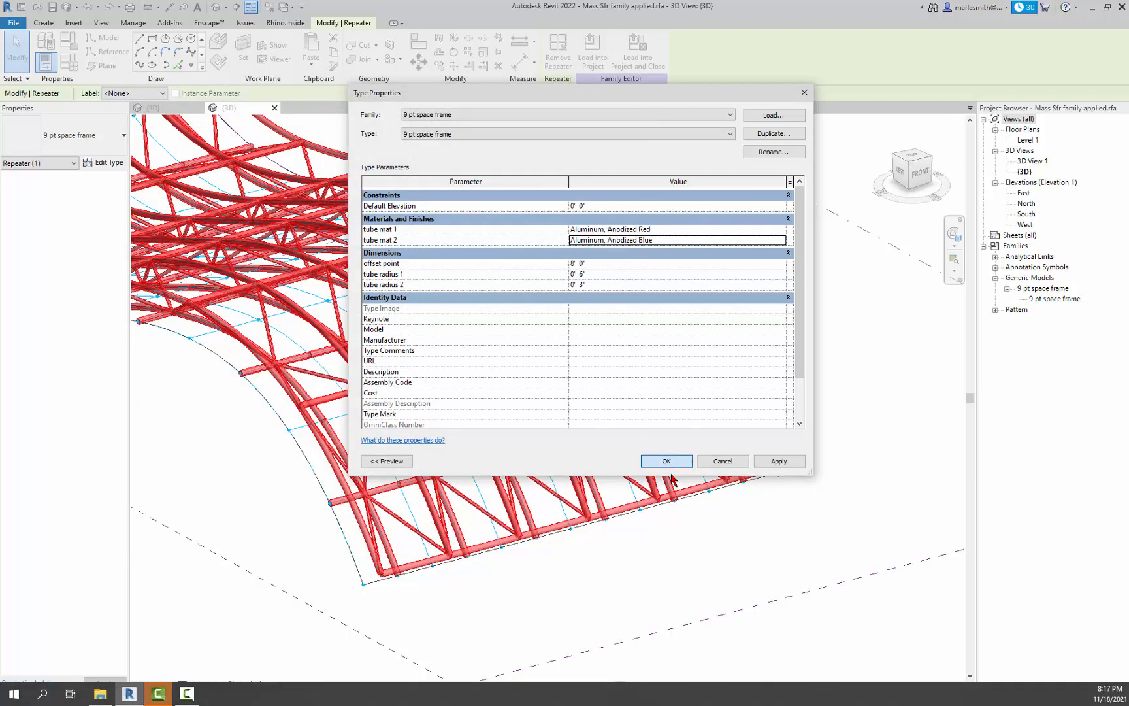
left_click(655, 551)
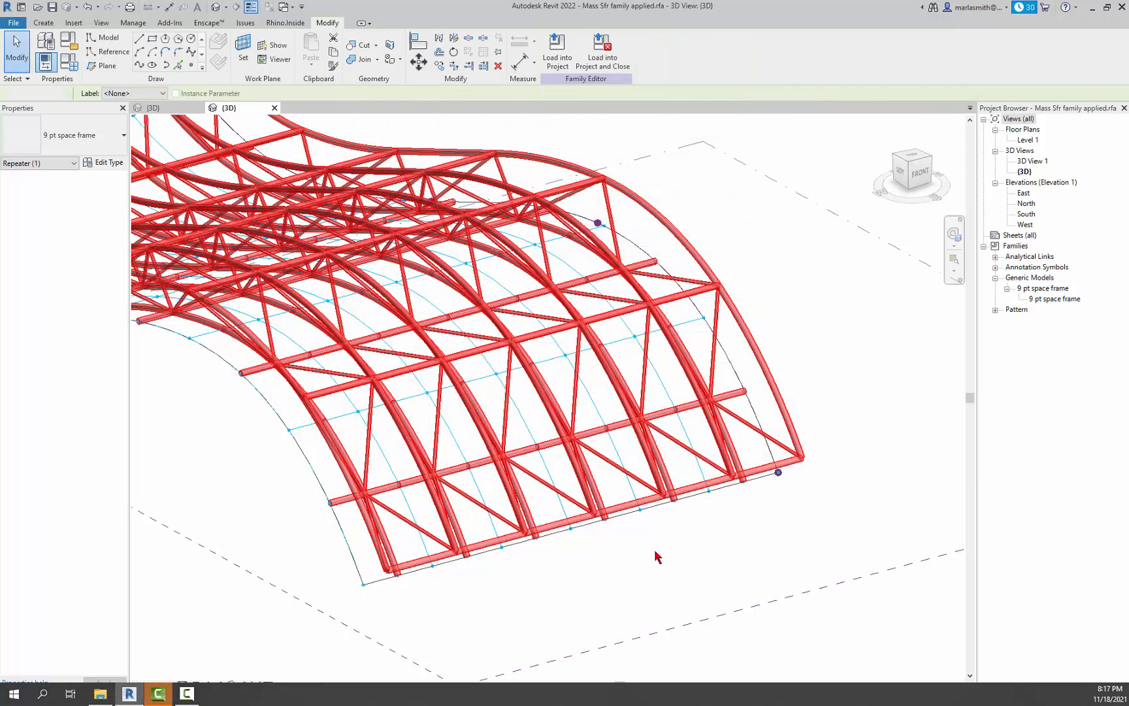
Examine the tube colours and depth of the space frame, including a single repeated component at its lower corner
mouse_move(584, 572)
middle_mouse_down()
mouse_move(600, 534)
mouse_move(655, 511)
mouse_move(662, 456)
mouse_move(638, 527)
mouse_move(610, 530)
mouse_move(598, 554)
middle_mouse_up()
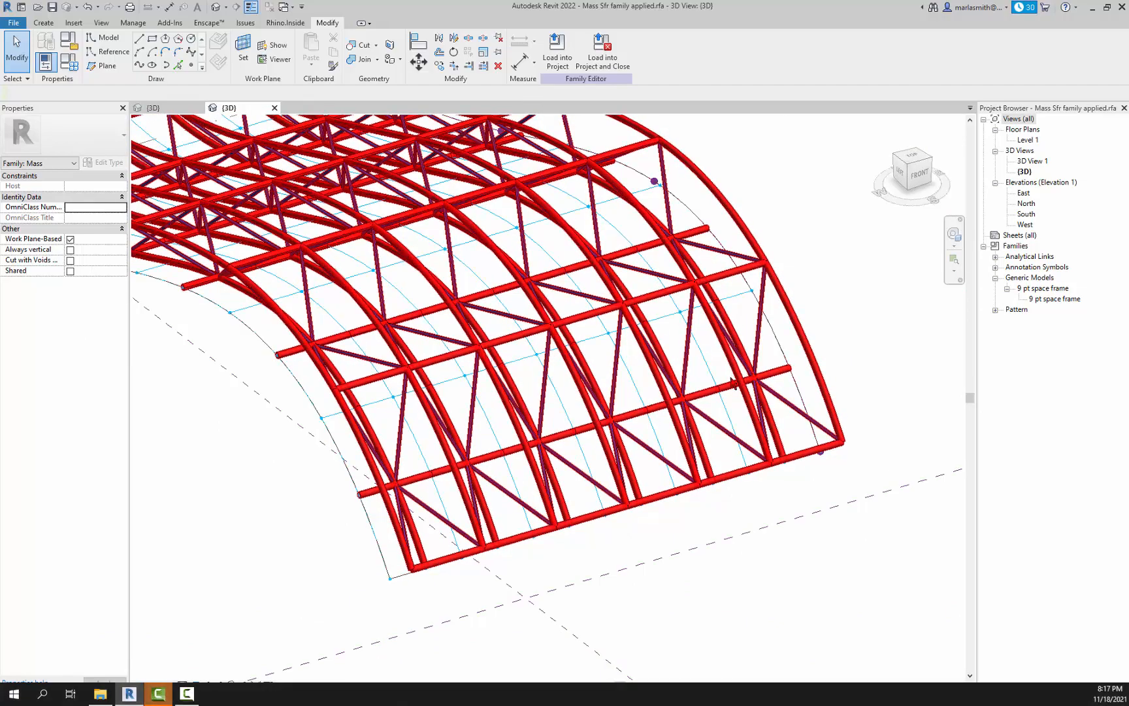
middle_click_drag(710, 570, 703, 587, "shift")
scroll(504, 517, "up", 3)
scroll(383, 375, "up", 2)
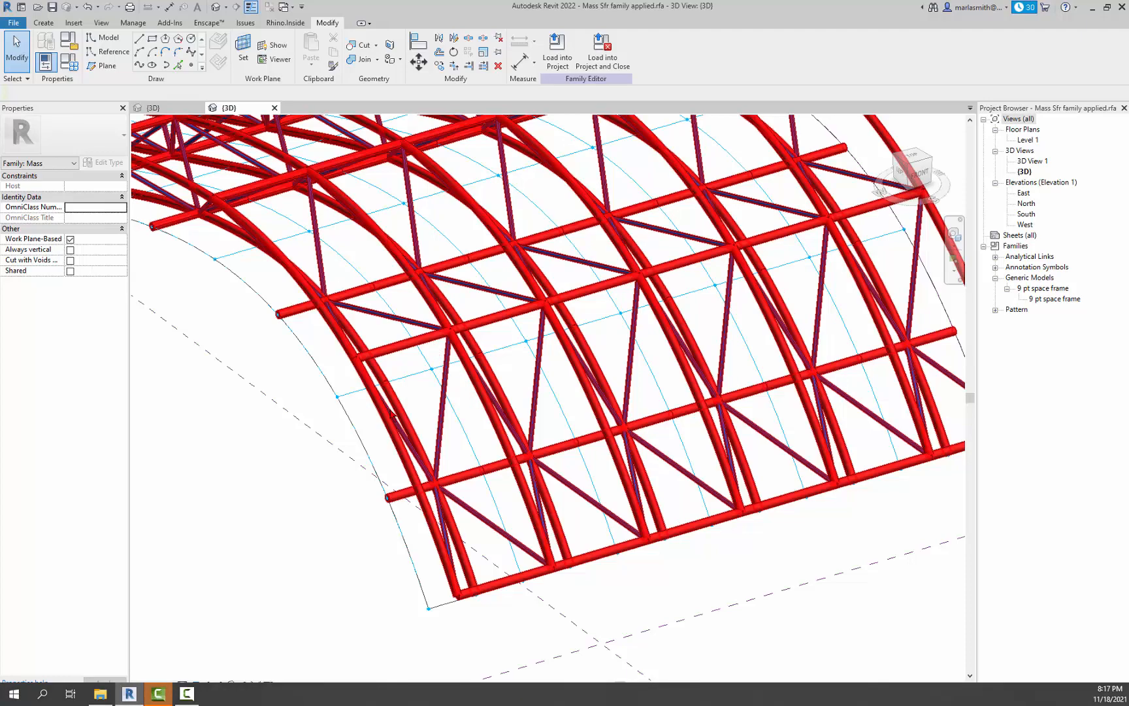
scroll(390, 414, "down", 3)
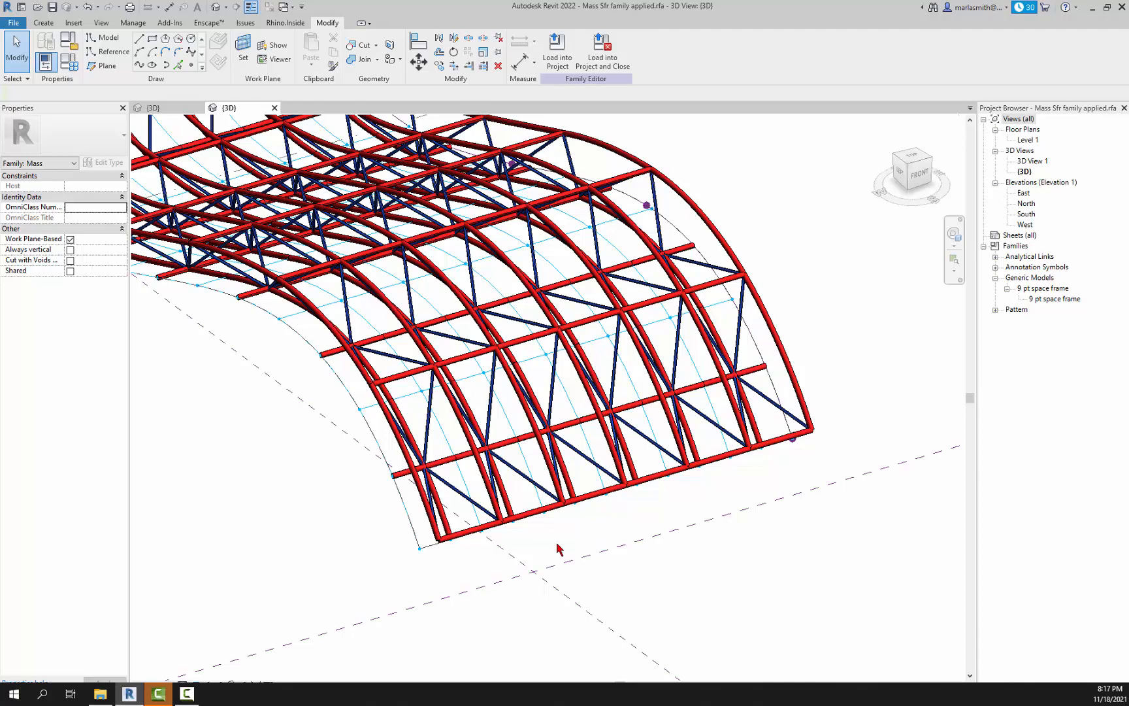
middle_click_drag(534, 553, 464, 547, "shift")
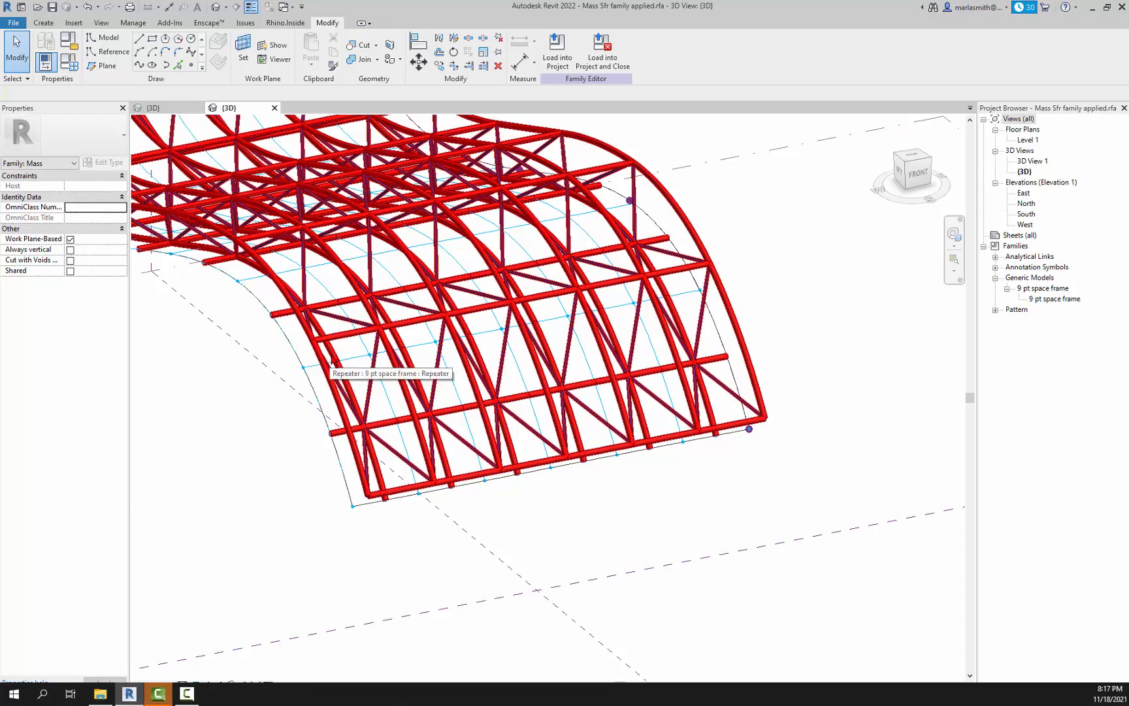
key("Tab")
key("Tab")
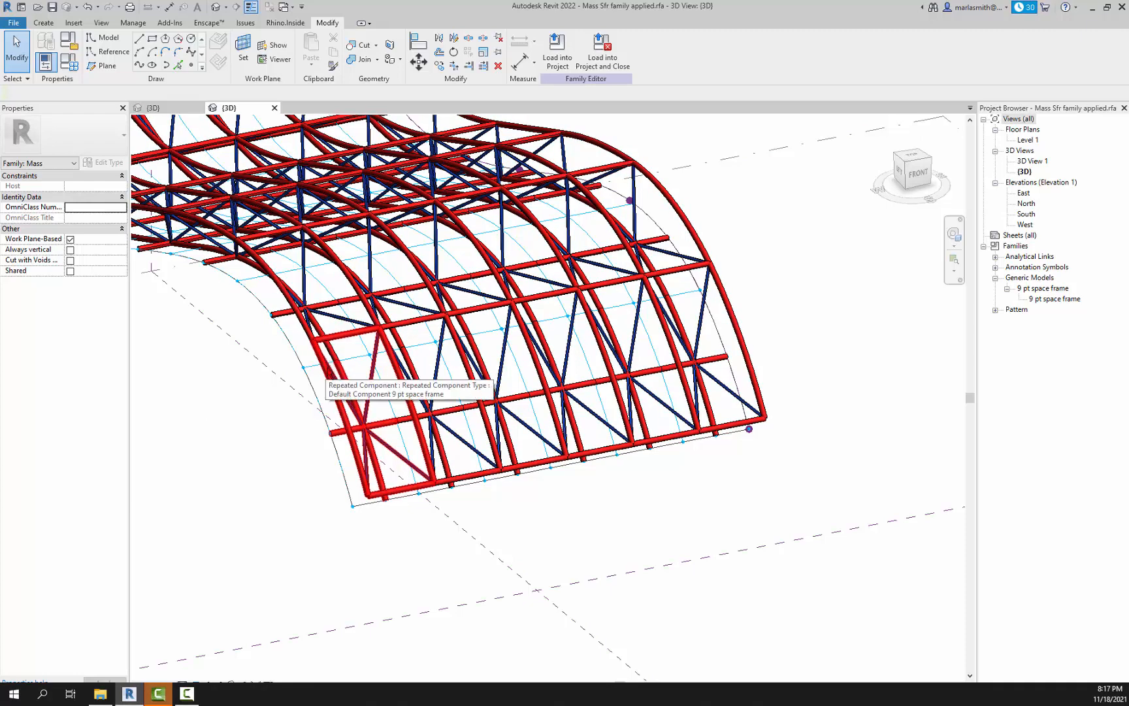
Open the 9 pt space frame generic model family for editing
left_click(1040, 290)
right_click(1040, 297)
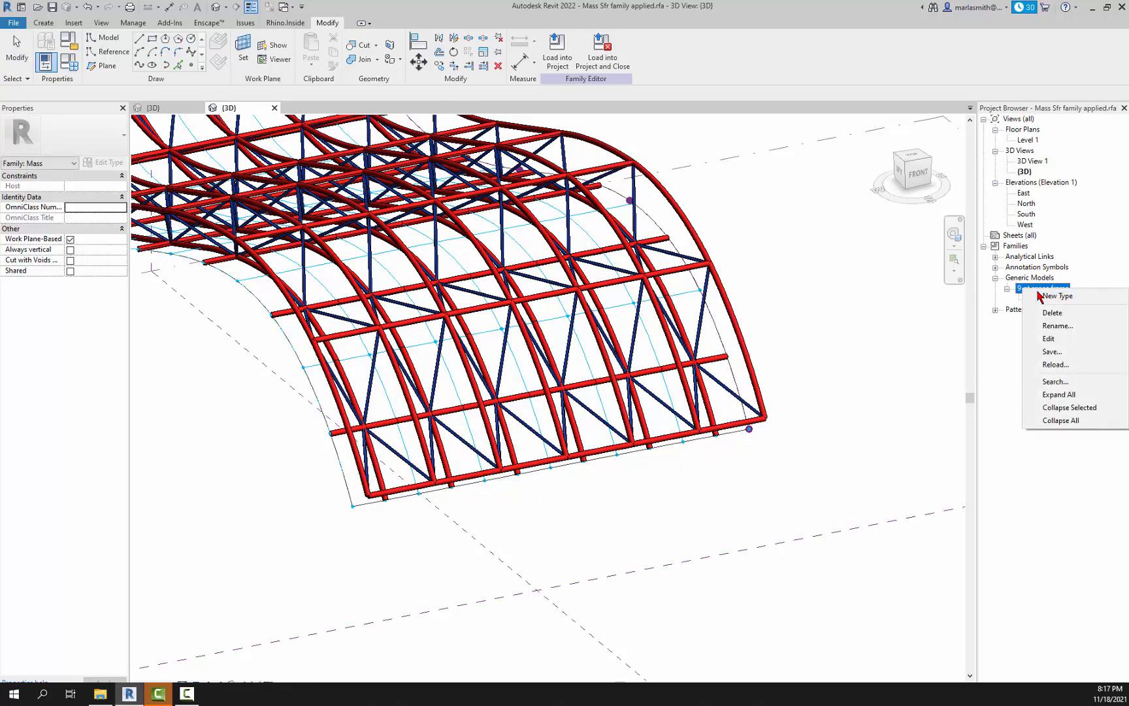
left_click(1055, 339)
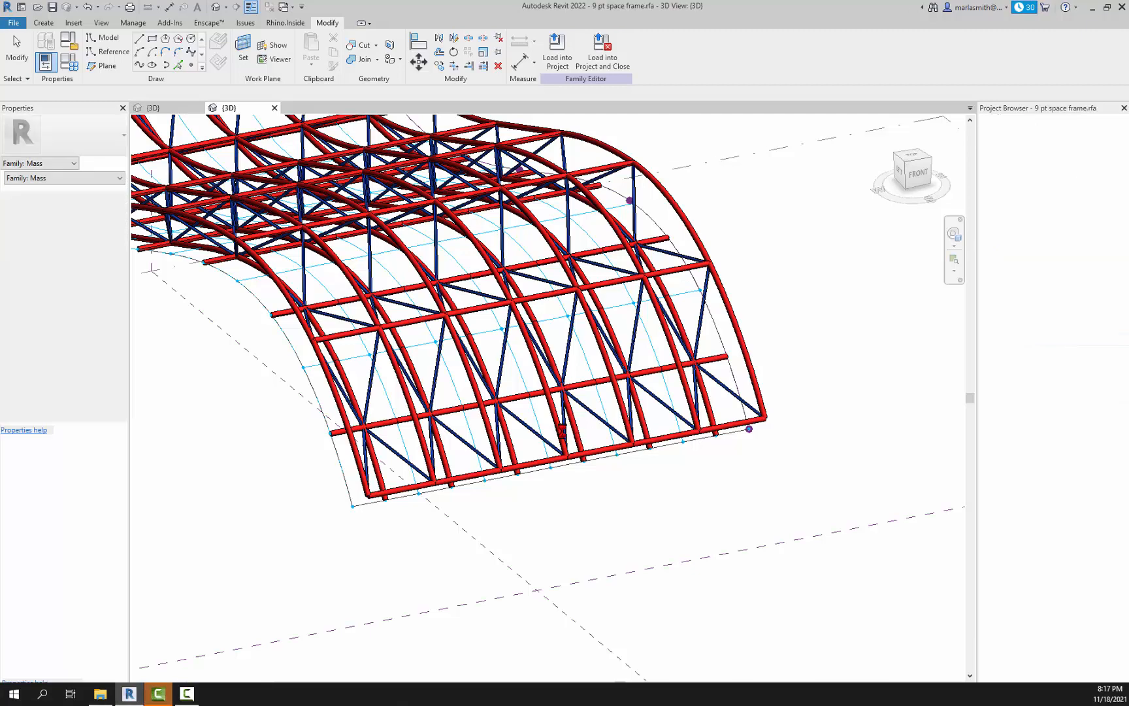
scroll(614, 457, "up", 3)
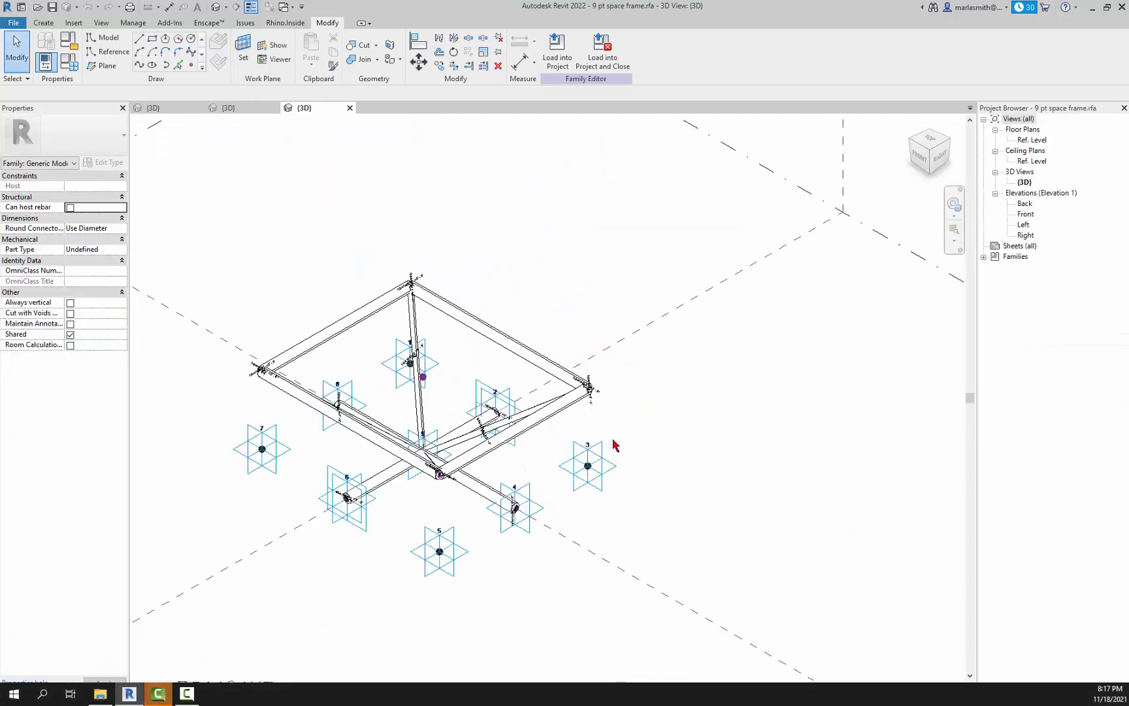
middle_click_drag(620, 410, 751, 494, "shift")
scroll(658, 456, "down", 2)
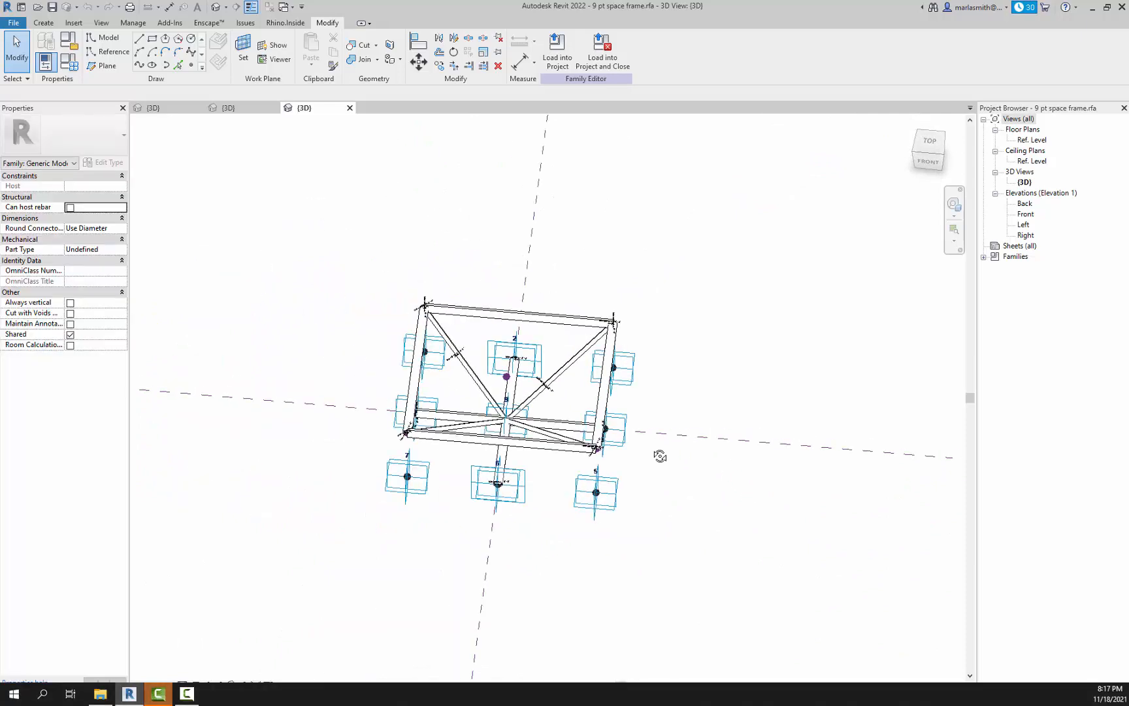
middle_click_drag(658, 456, 653, 509, "shift")
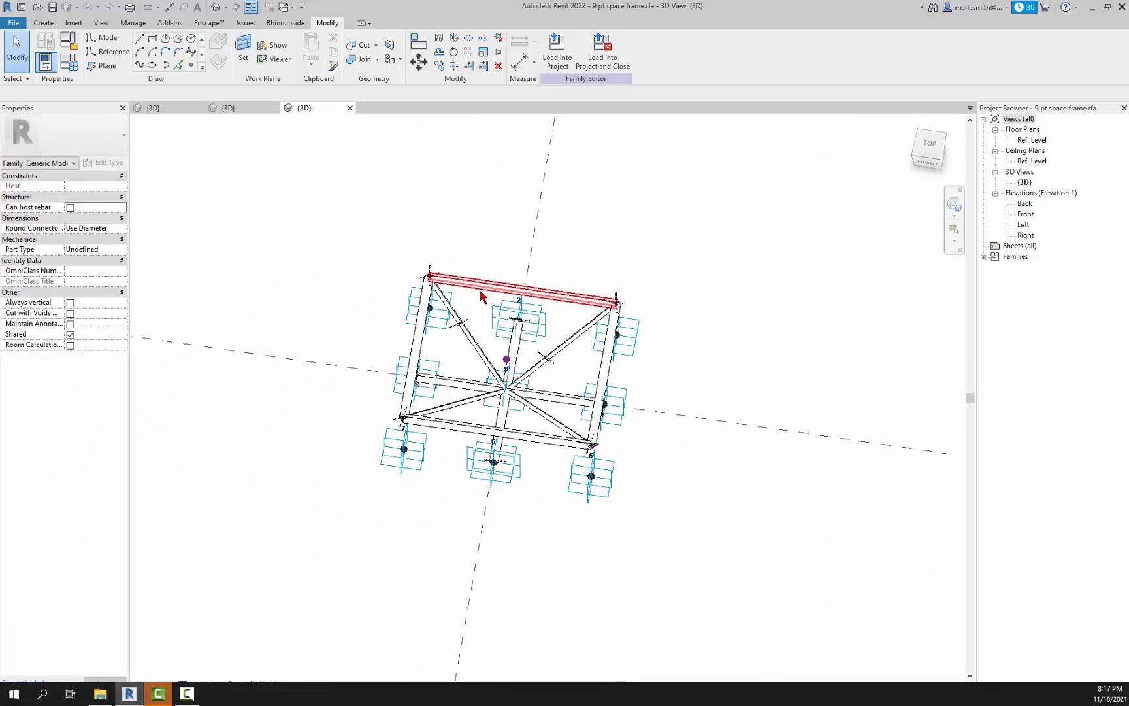
left_click(573, 305)
left_click(612, 343, "ctrl")
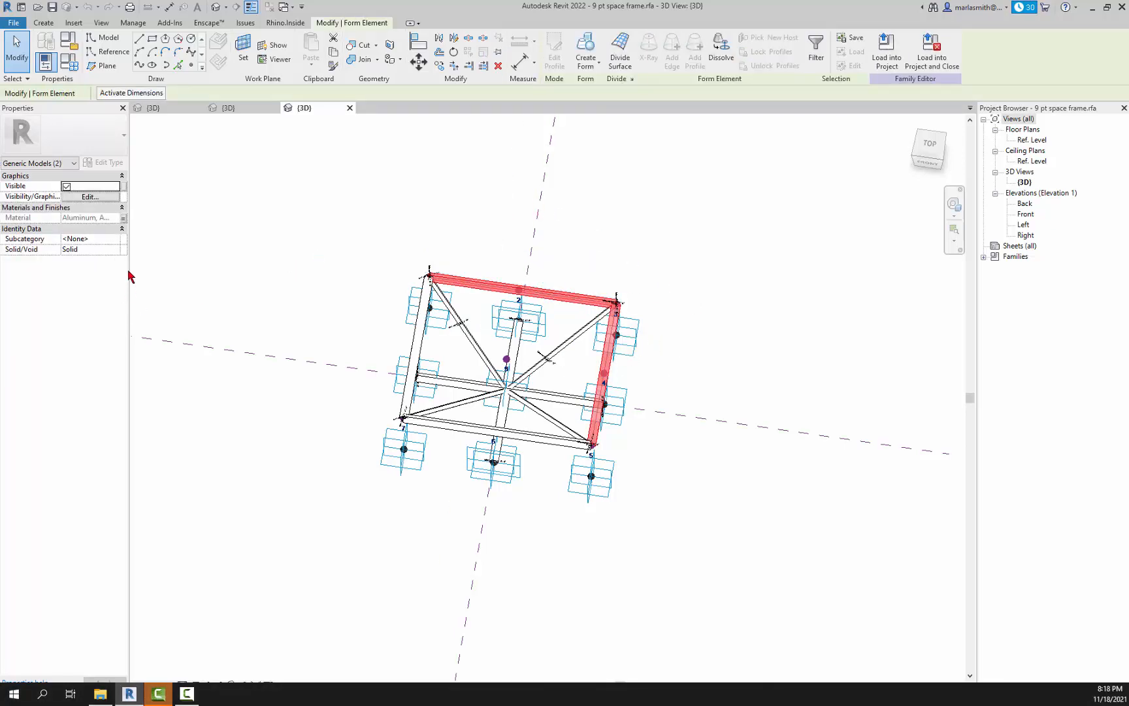
left_click(124, 189)
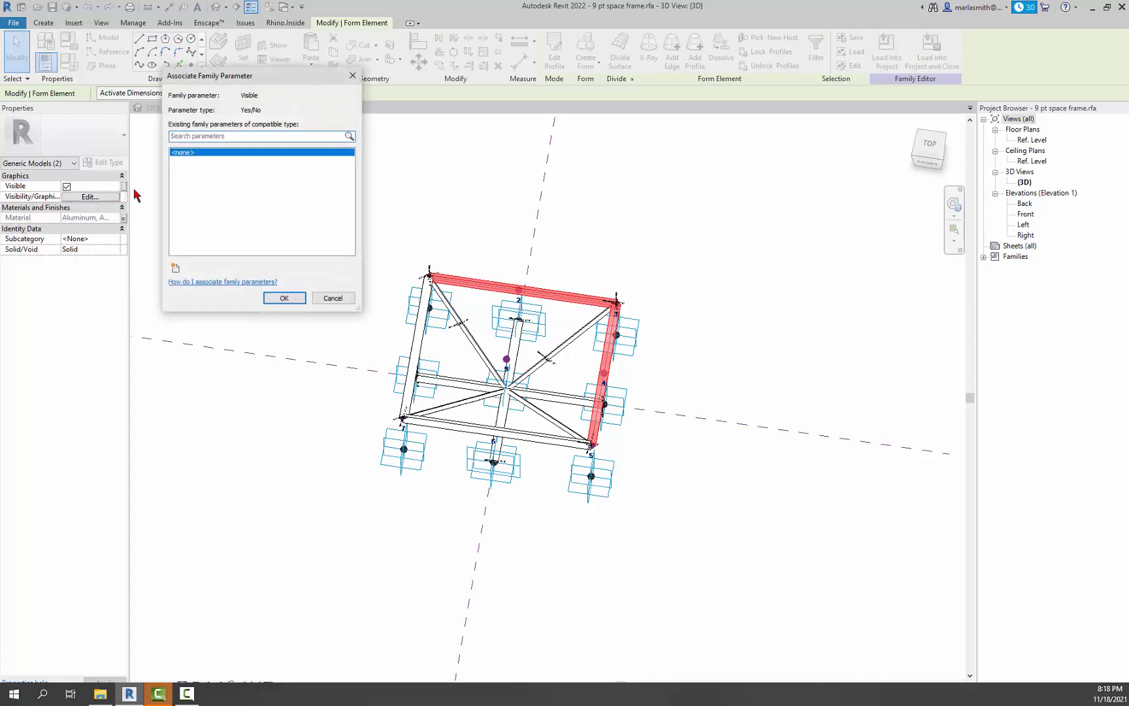
left_click(176, 268)
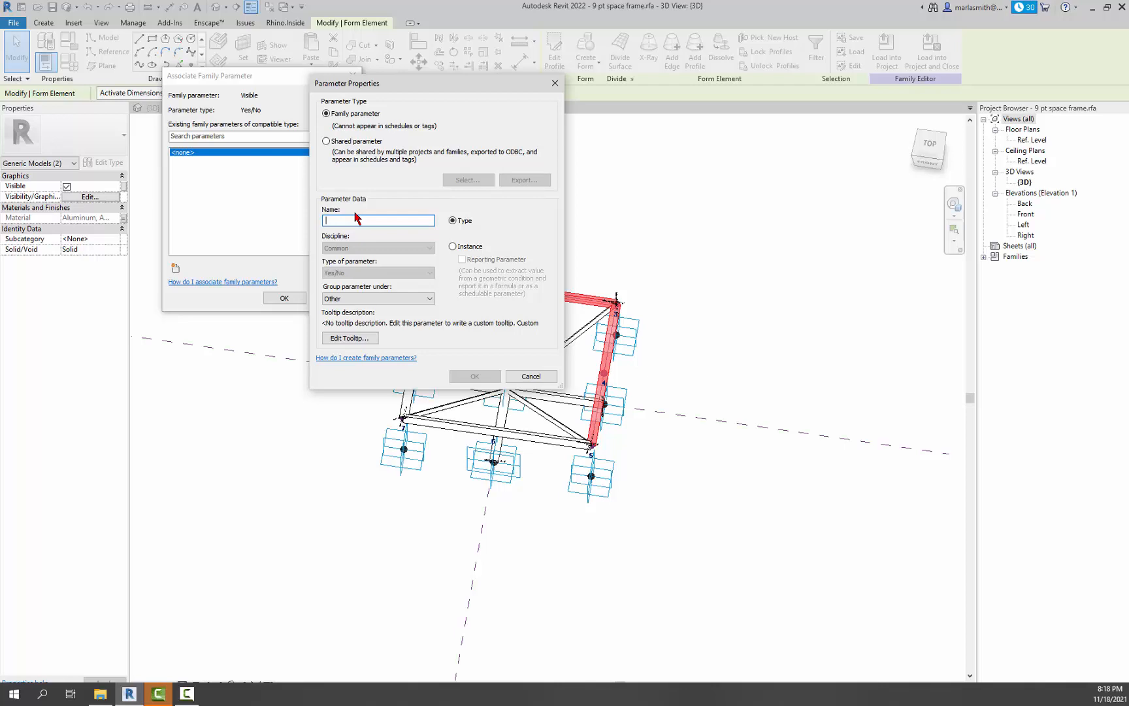
left_click(520, 375)
left_click(346, 298)
left_click(338, 336)
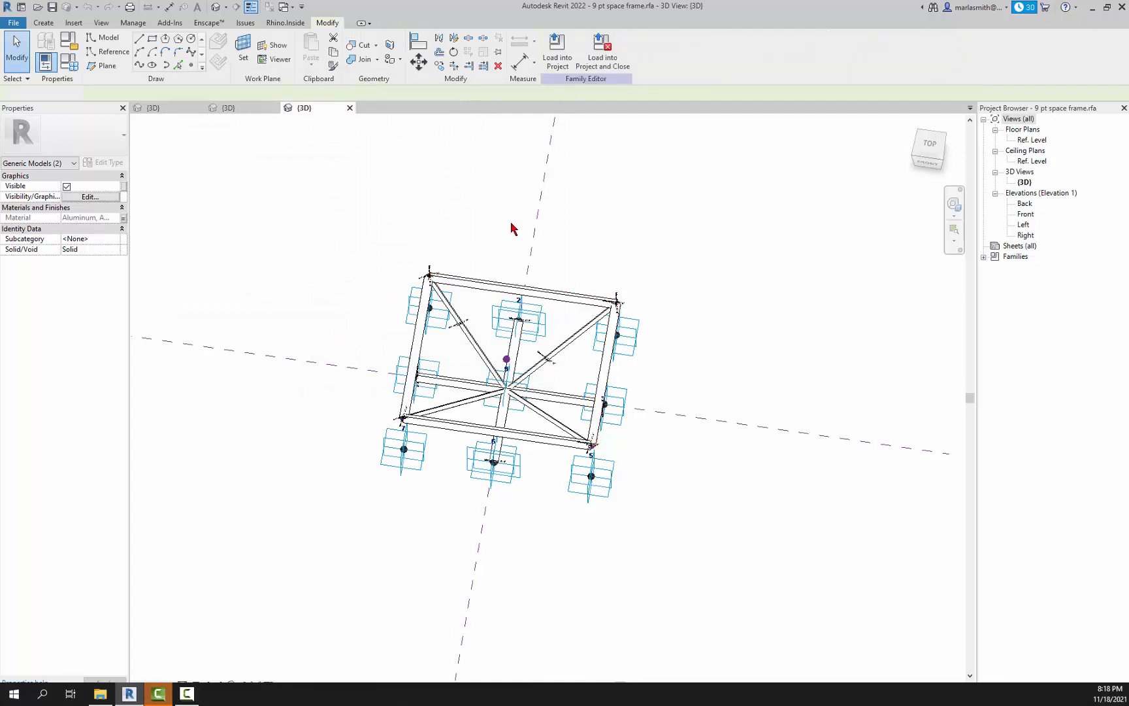
Associate the top edge tube's visibility with a new type parameter named top, grouped under Visibility
left_click(503, 262)
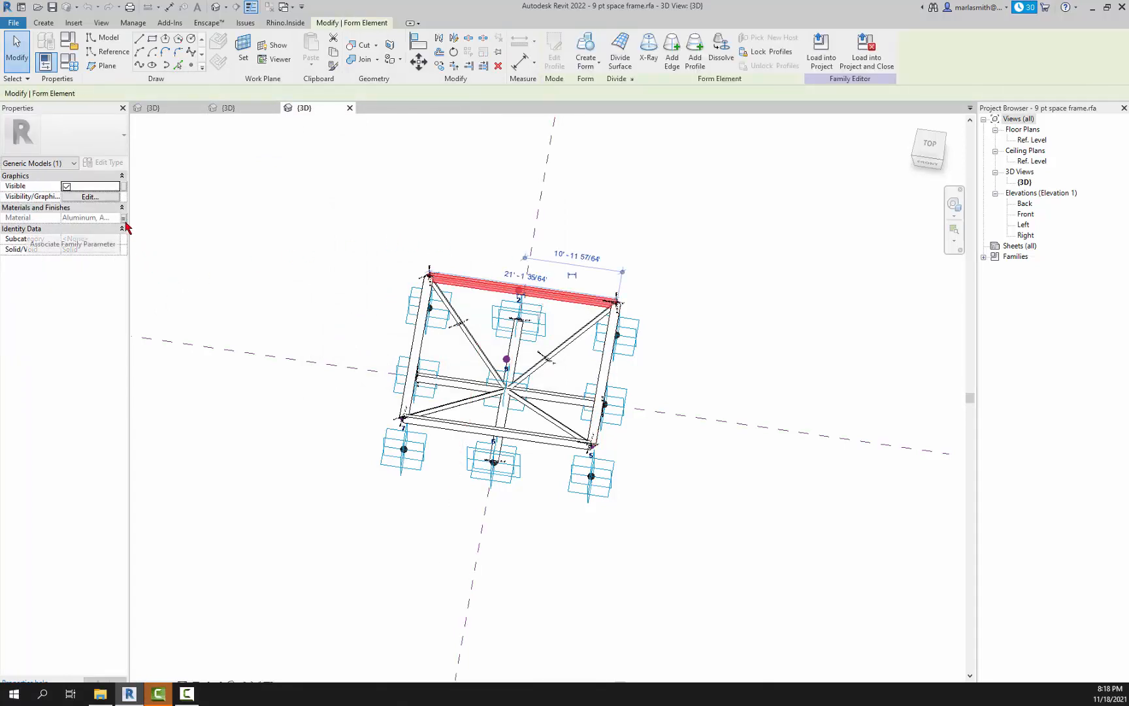
left_click(124, 187)
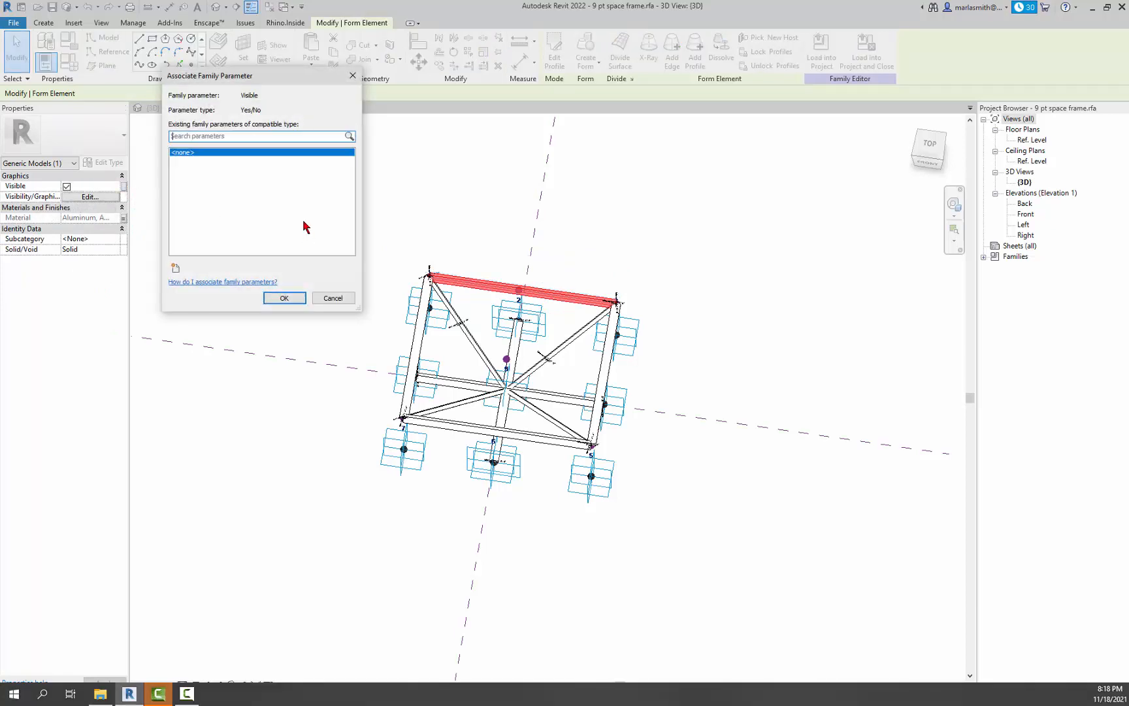
left_click(177, 269)
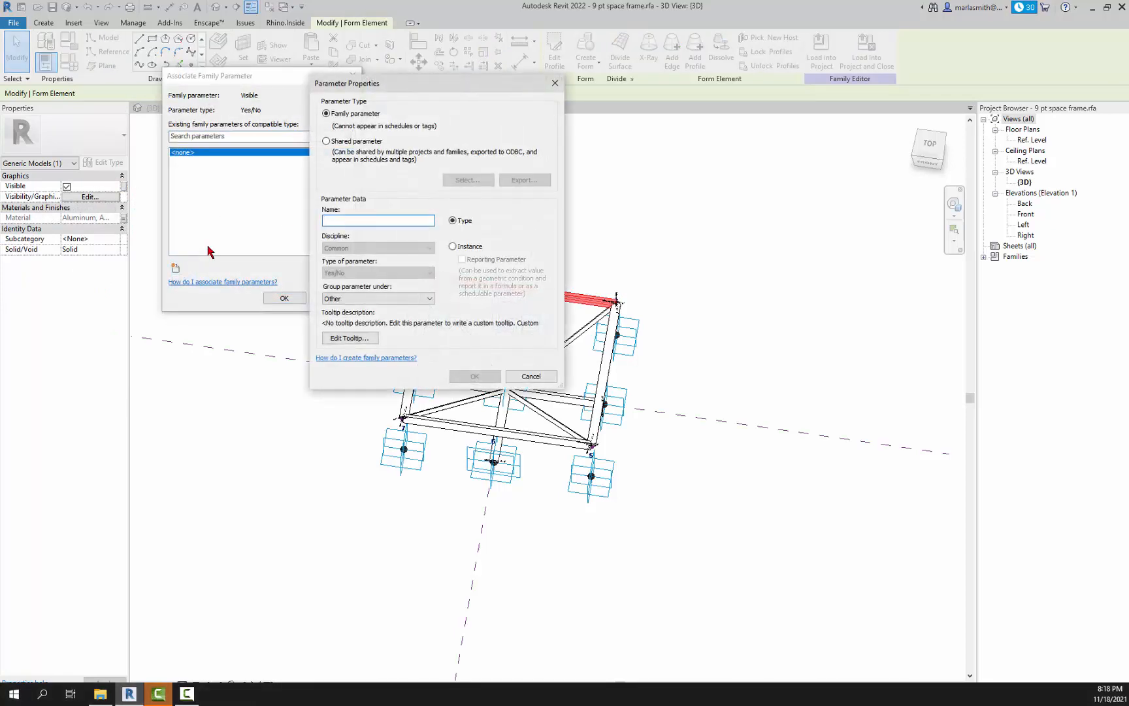
type("TOP")
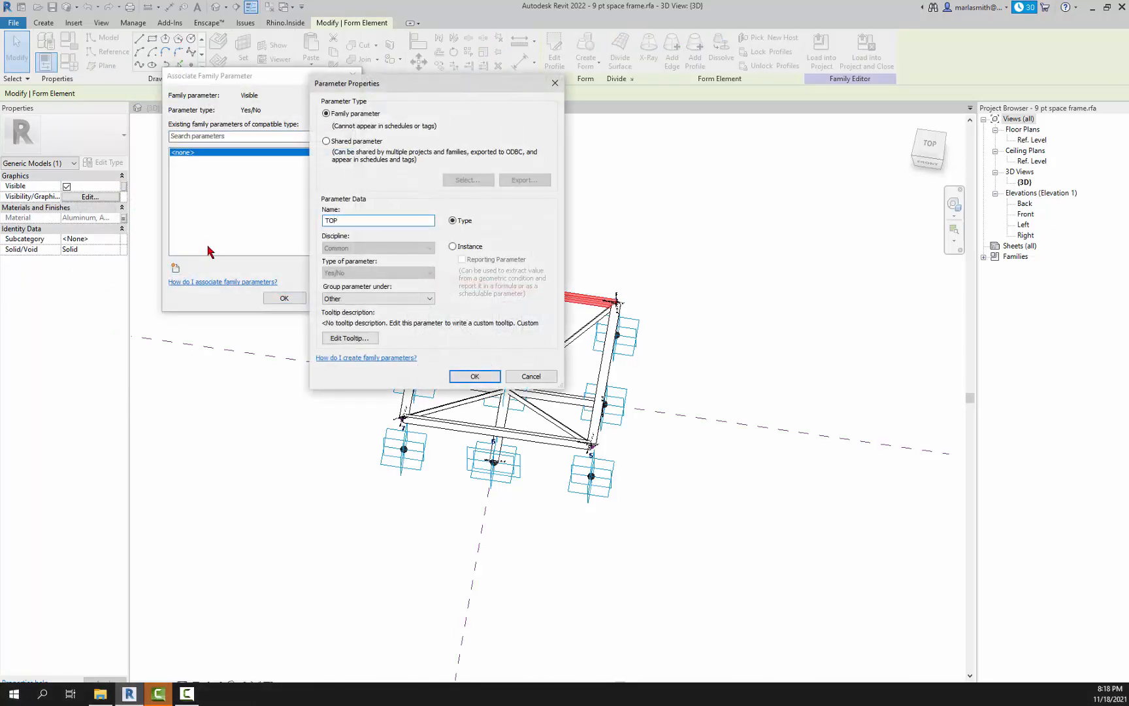
key("BackSpace")
key("BackSpace")
type("to")
left_click(341, 299)
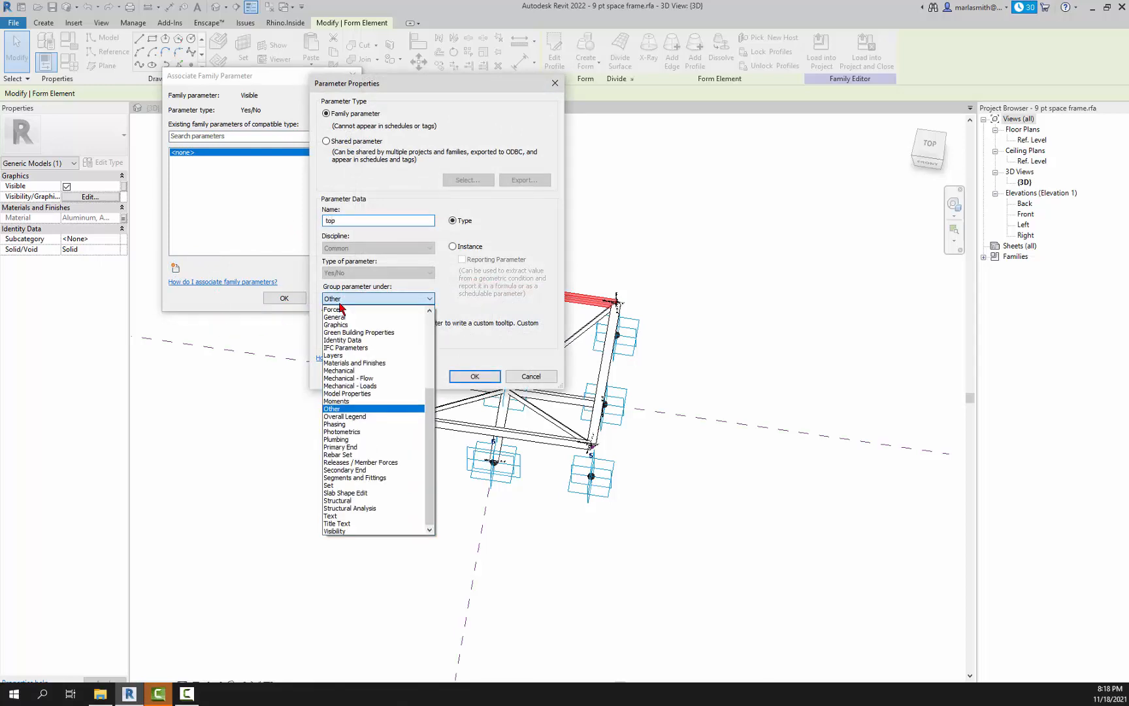
left_click(336, 530)
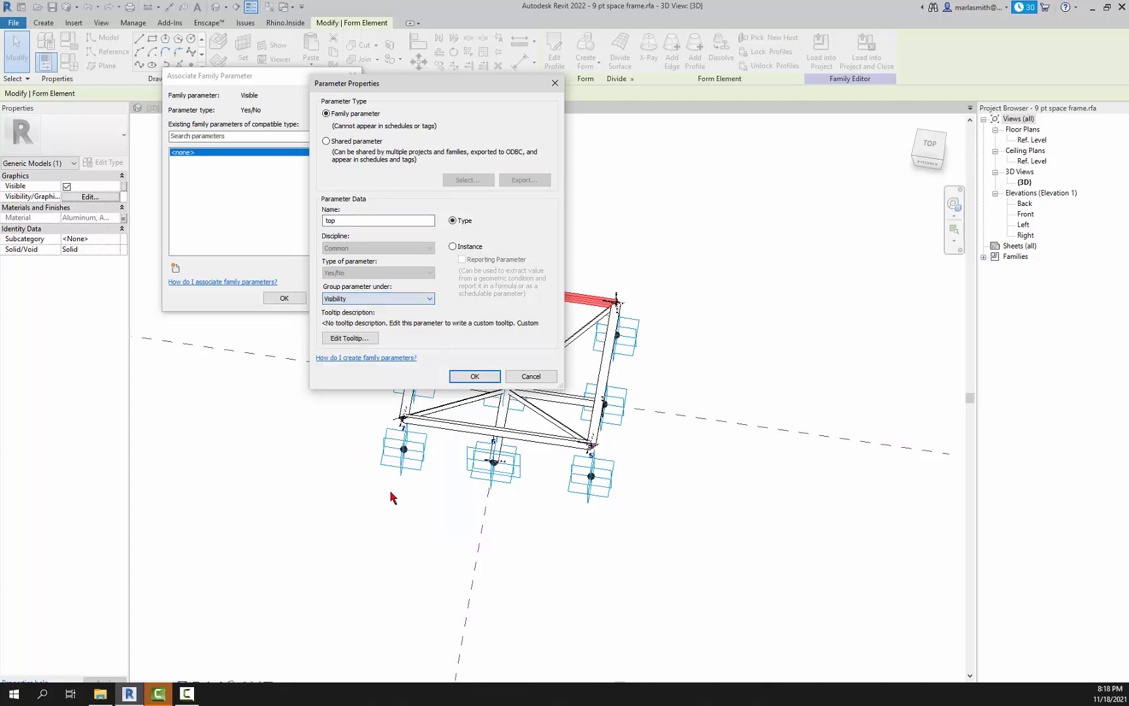
left_click(473, 377)
left_click(285, 298)
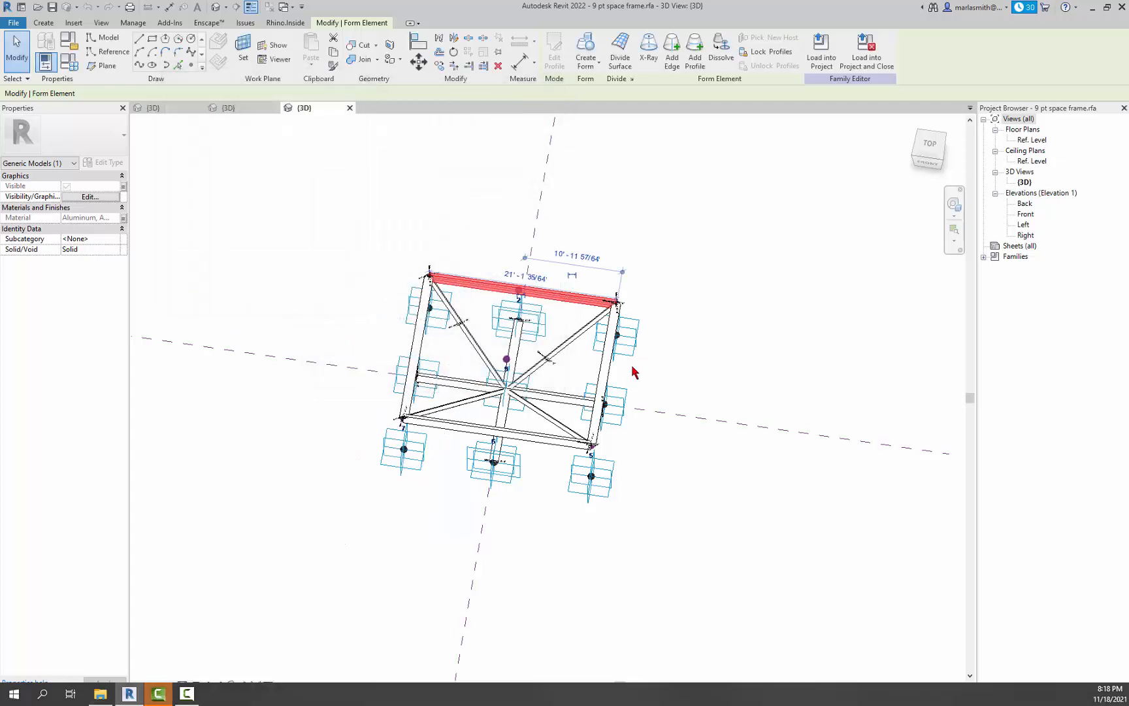
Associate the right edge tube's visibility with a new type parameter named right, grouped under Visibility, and deselect the tube
left_click(611, 374)
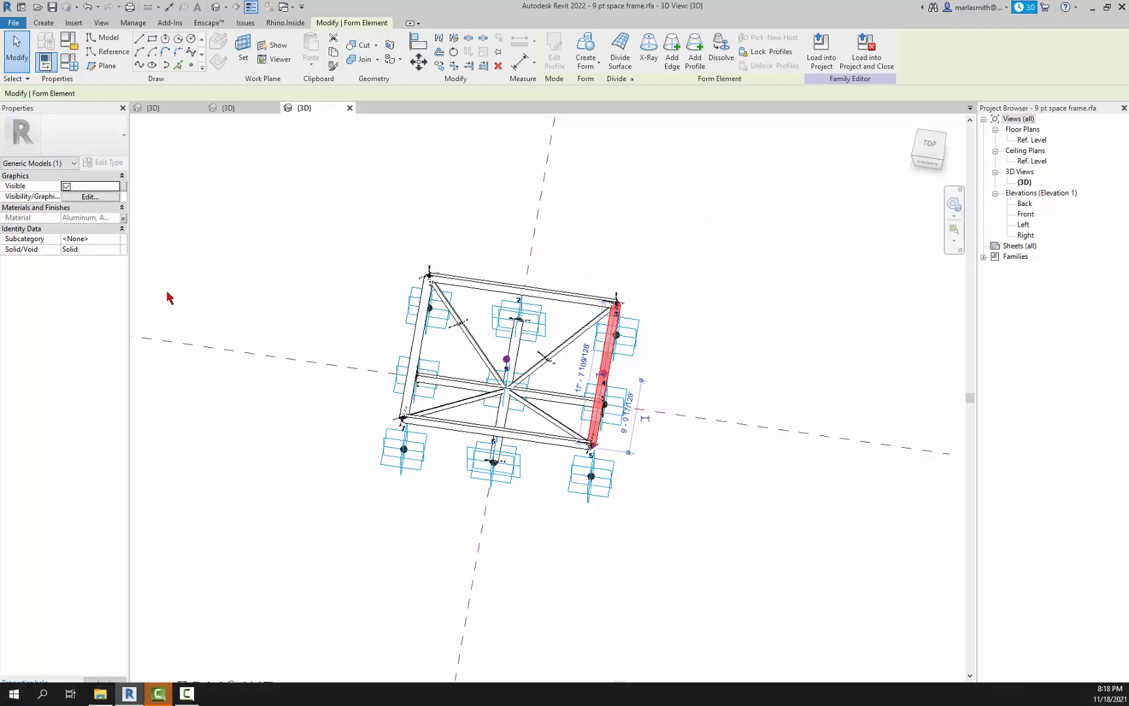
left_click(125, 188)
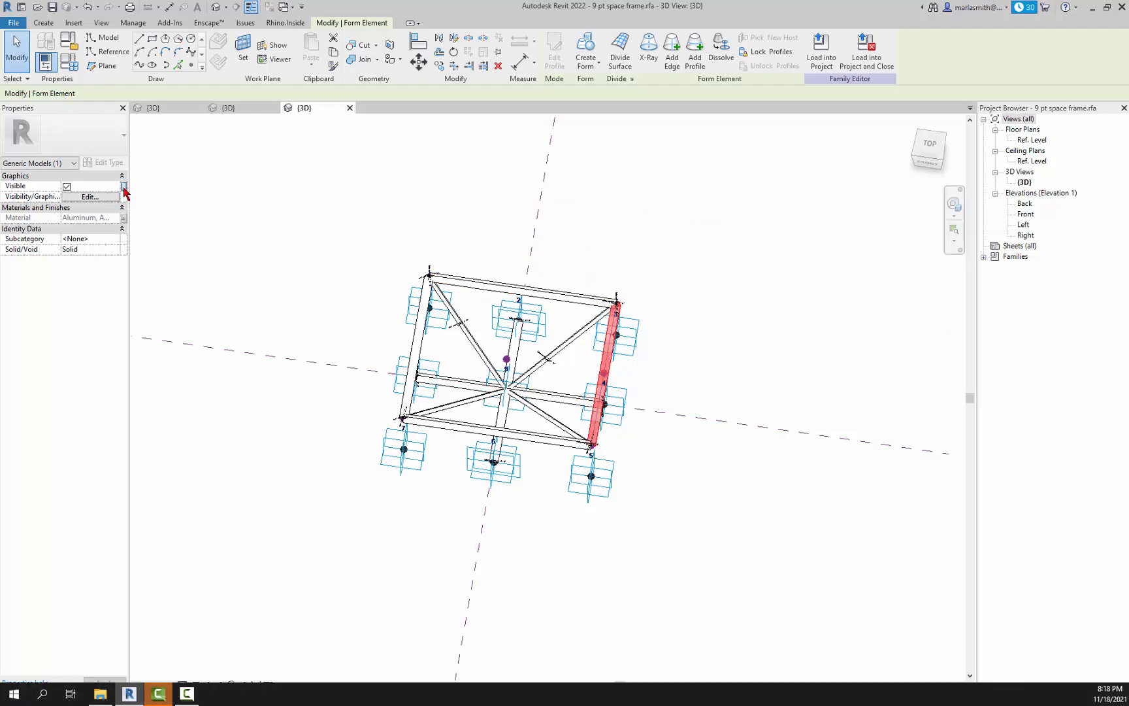
left_click(177, 269)
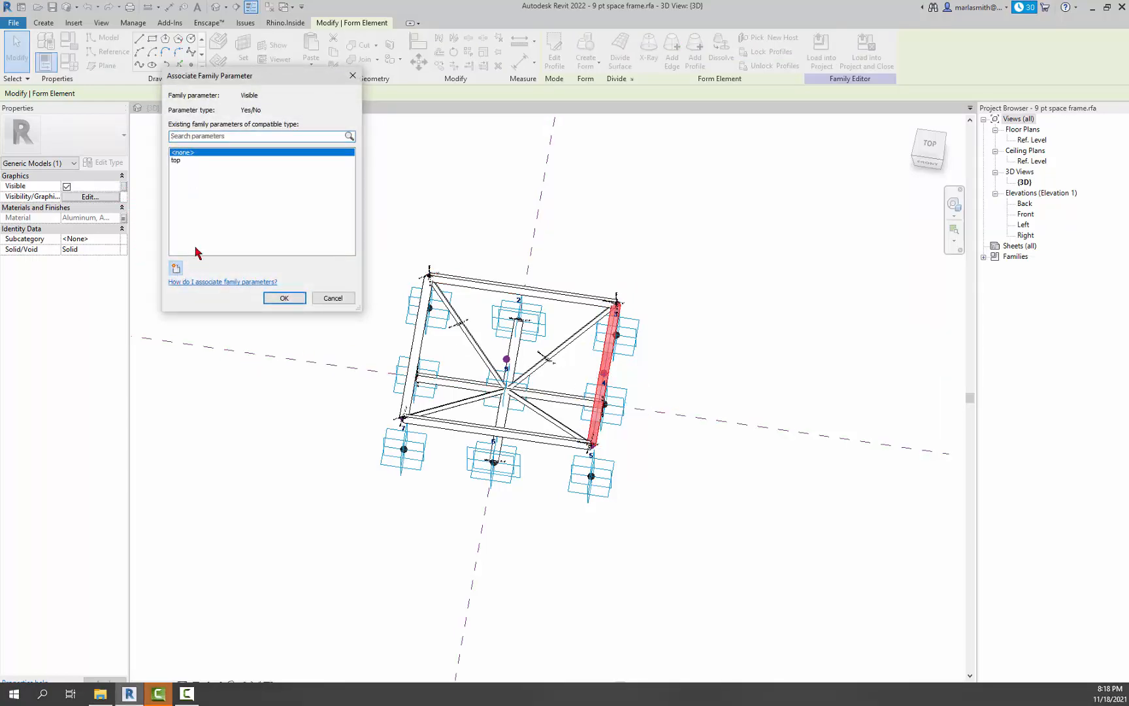
type("right")
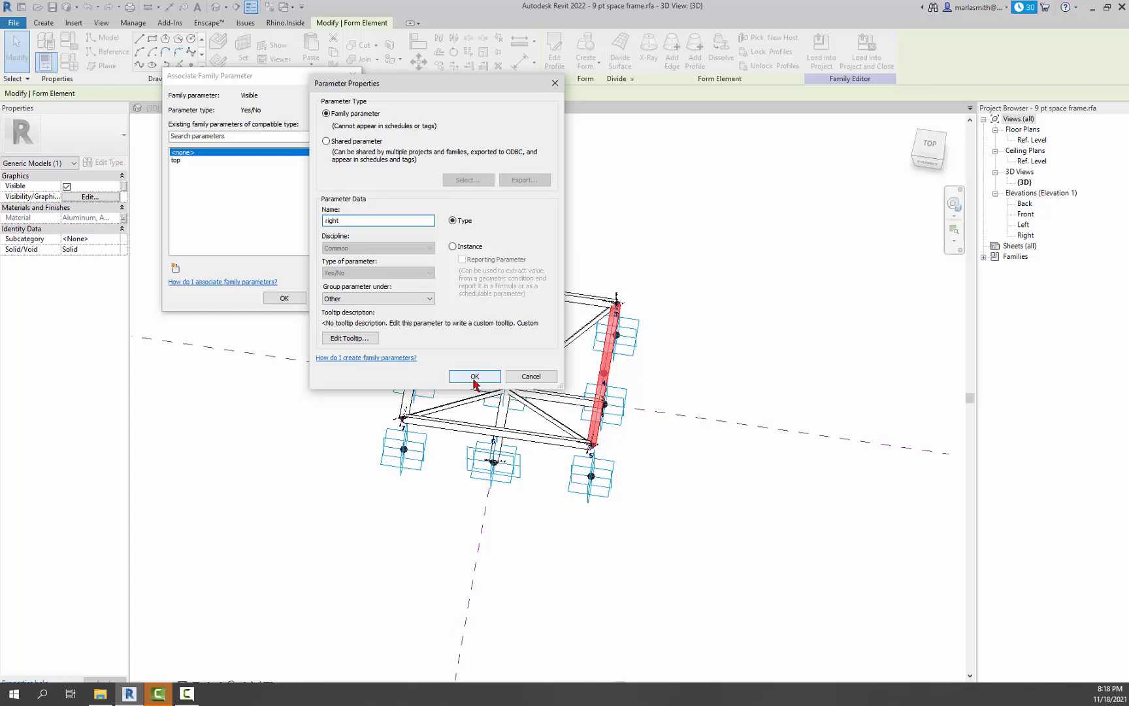
left_click(415, 300)
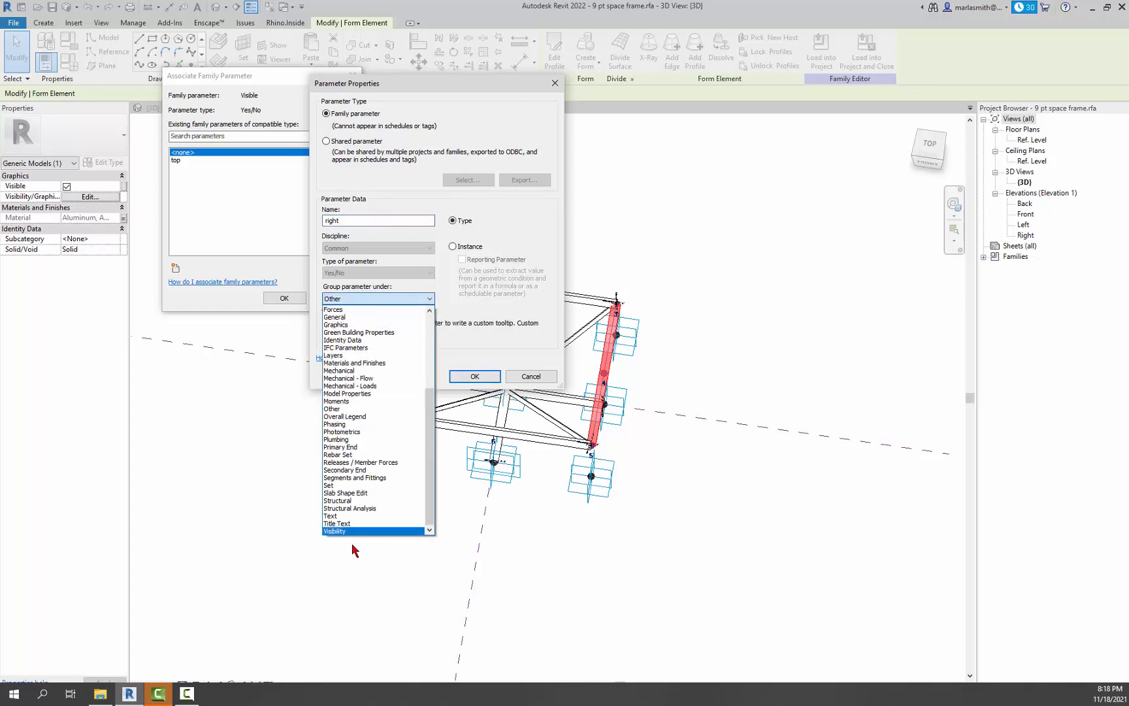
left_click(353, 532)
left_click(475, 377)
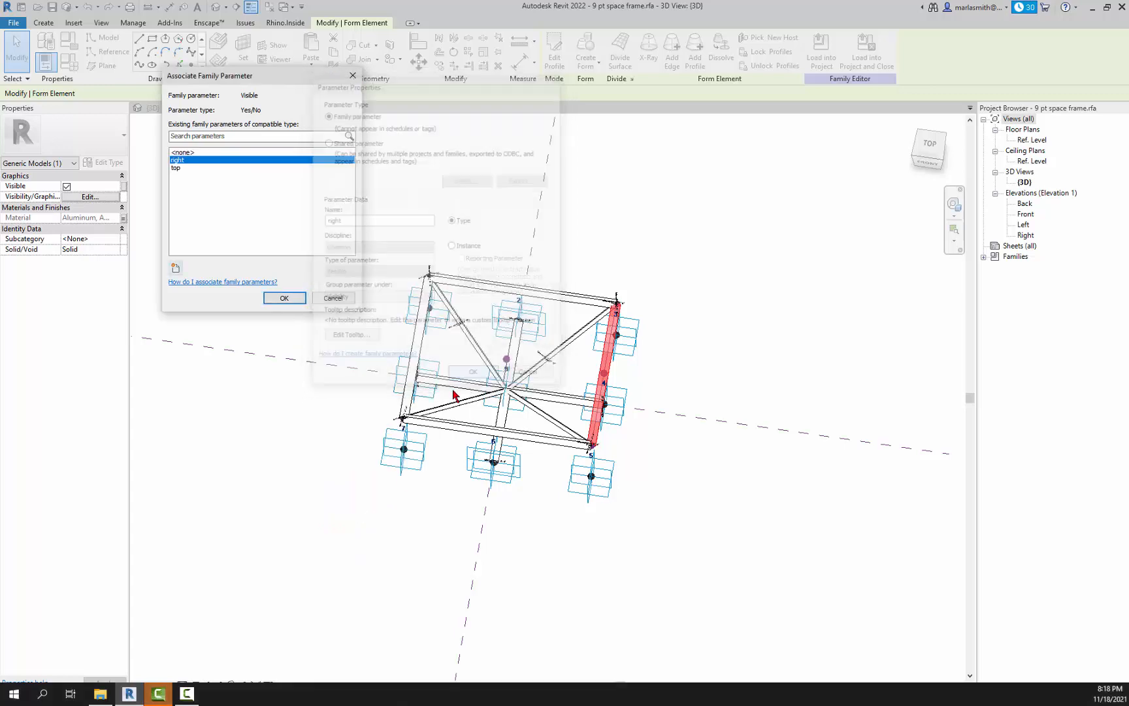
left_click(293, 302)
left_click(288, 307)
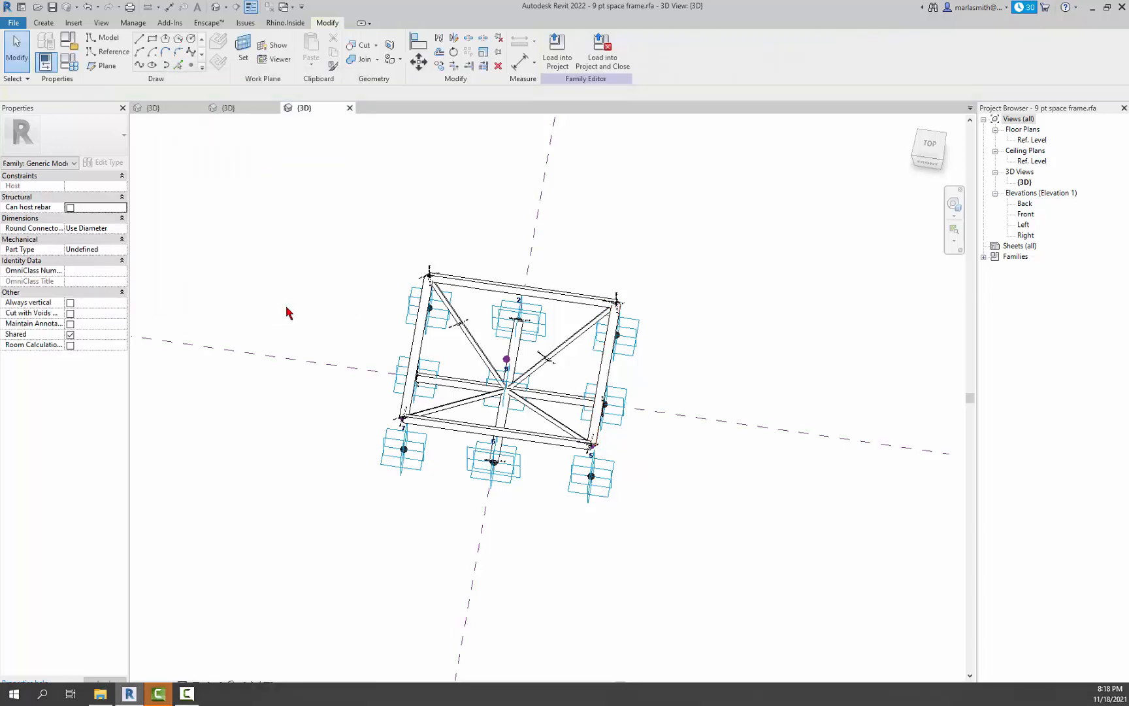
Create a family type named sf complete with both the right and top tubes visible
left_click(69, 62)
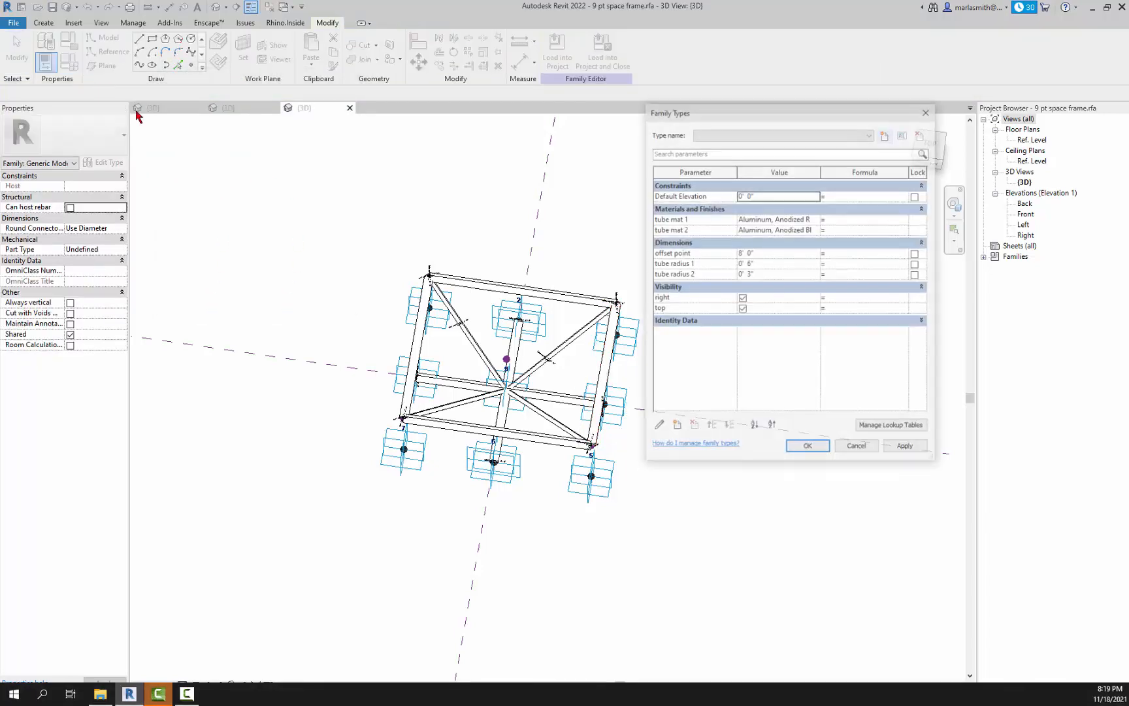
left_click_drag(814, 118, 327, 159)
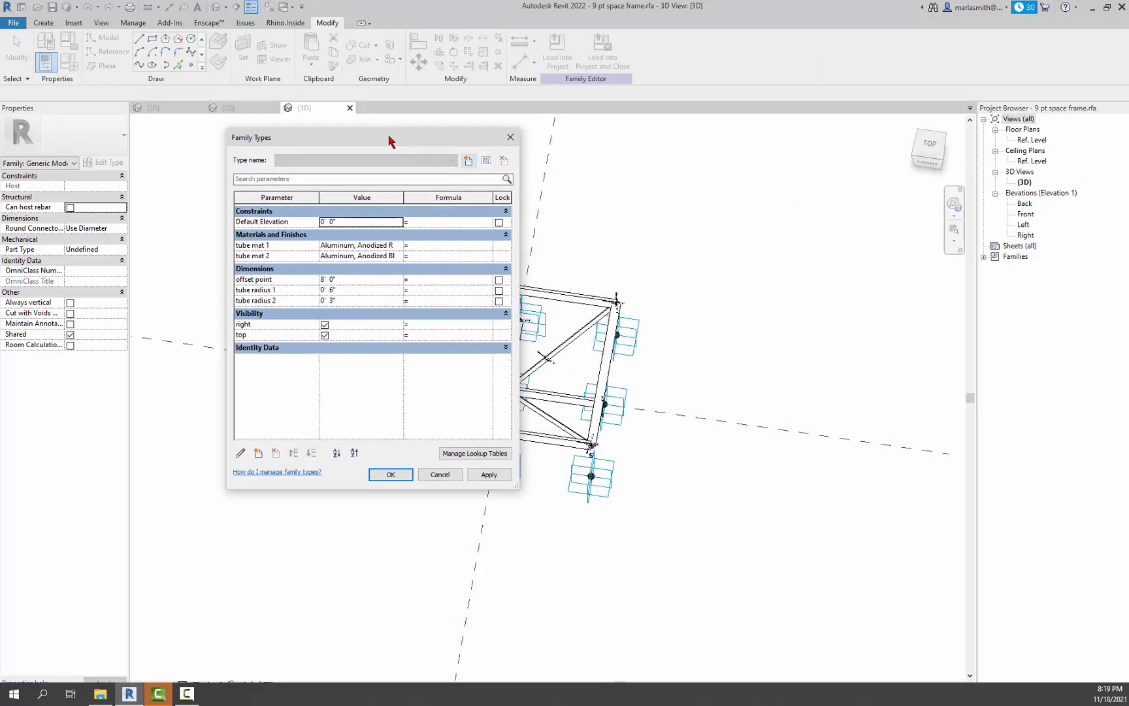
left_click_drag(391, 139, 346, 131)
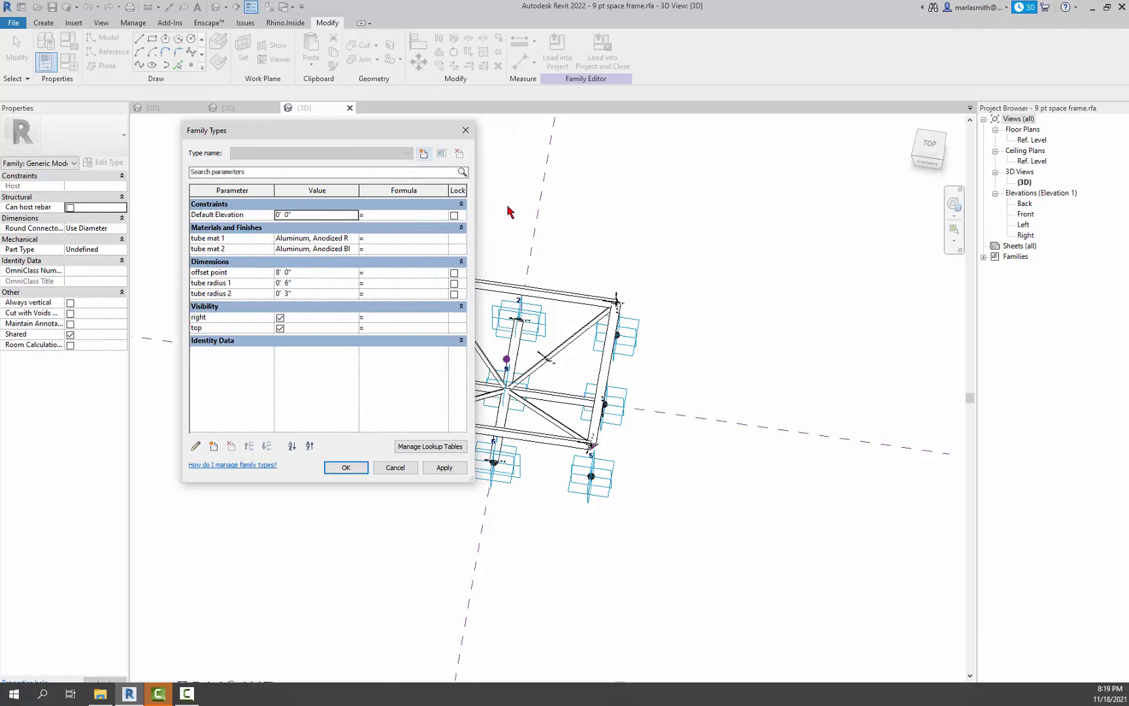
left_click(424, 155)
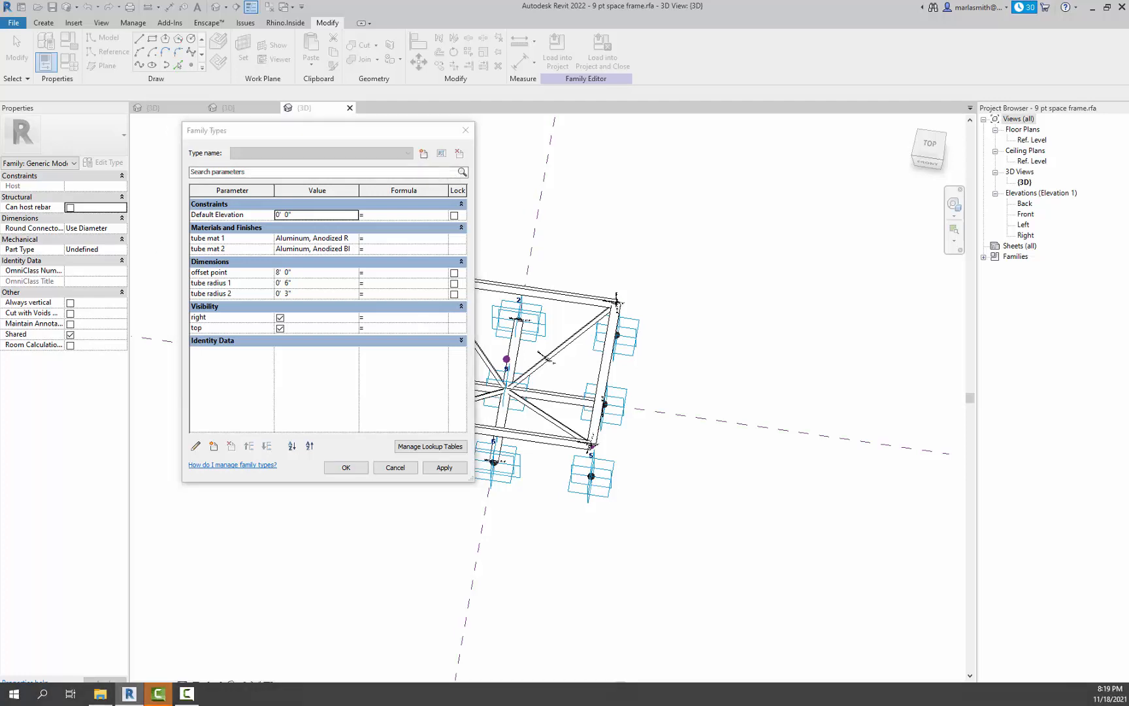
left_click_drag(307, 231, 592, 162)
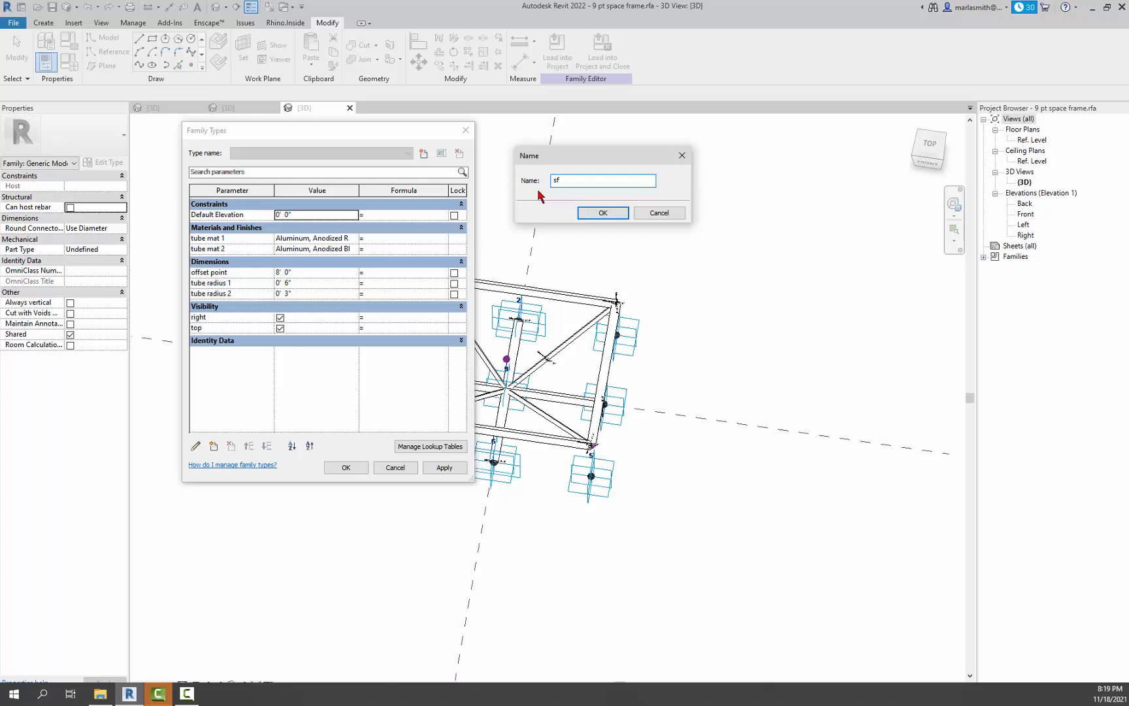
type("sf complete")
left_click(603, 214)
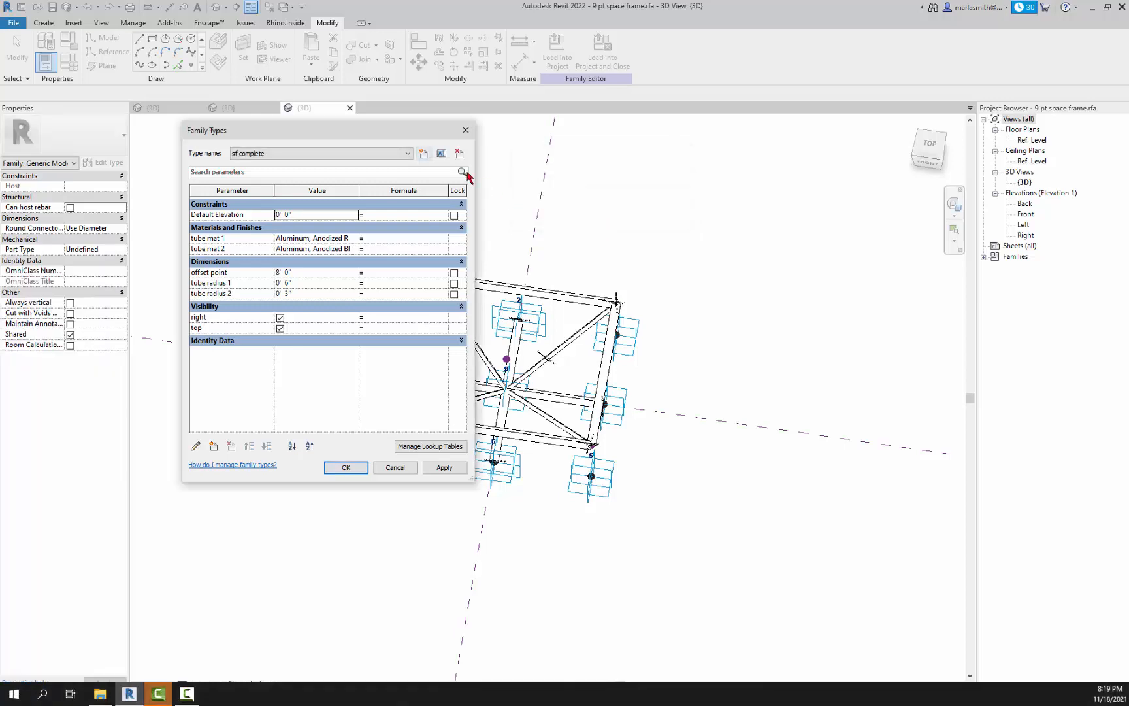
Create a second family type named sf repeat right with the right and top visibility turned off, and apply the types
left_click(424, 155)
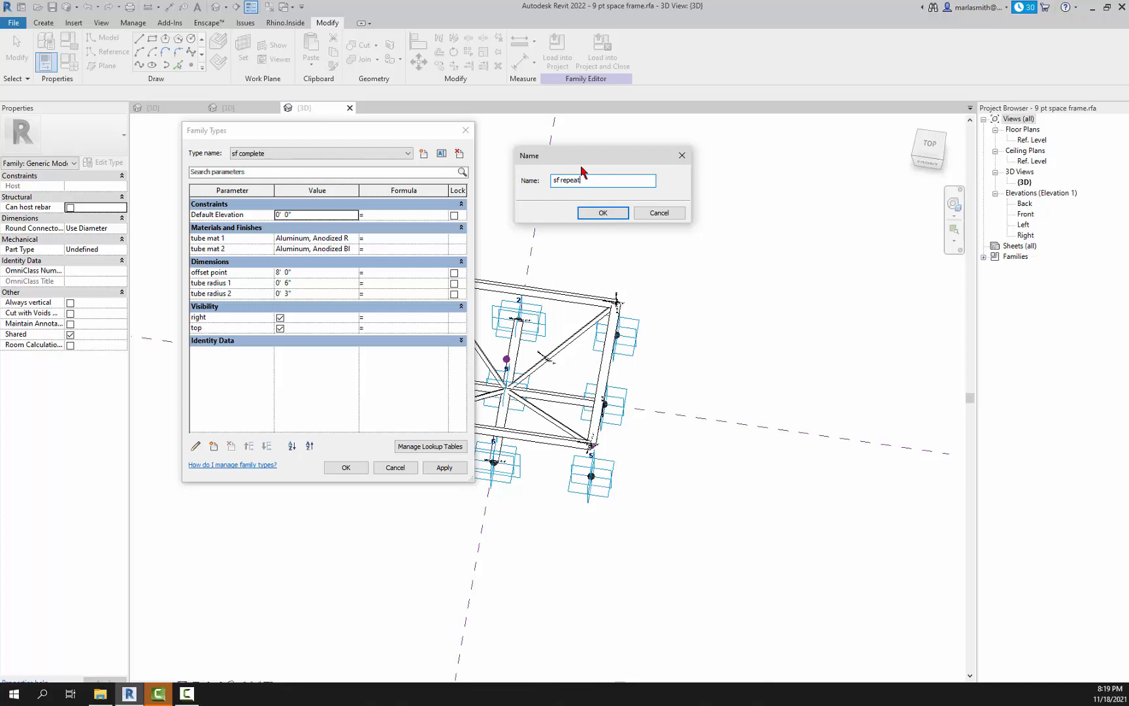
type("ght")
left_click(595, 212)
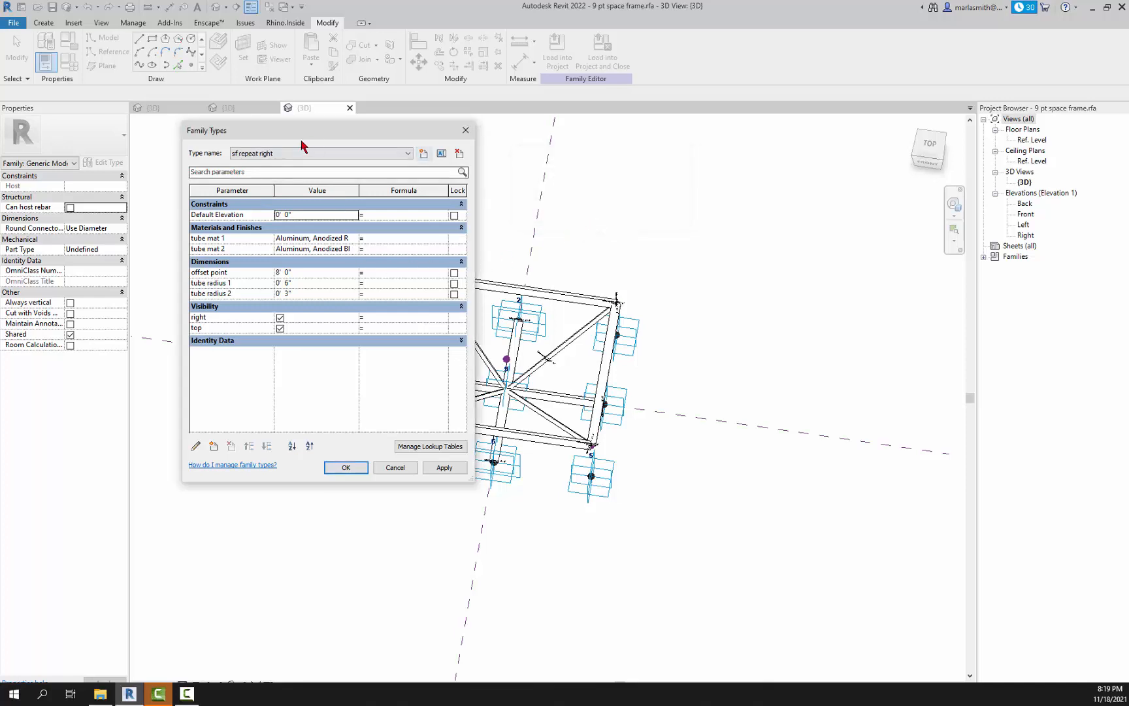
left_click(281, 317)
left_click(280, 328)
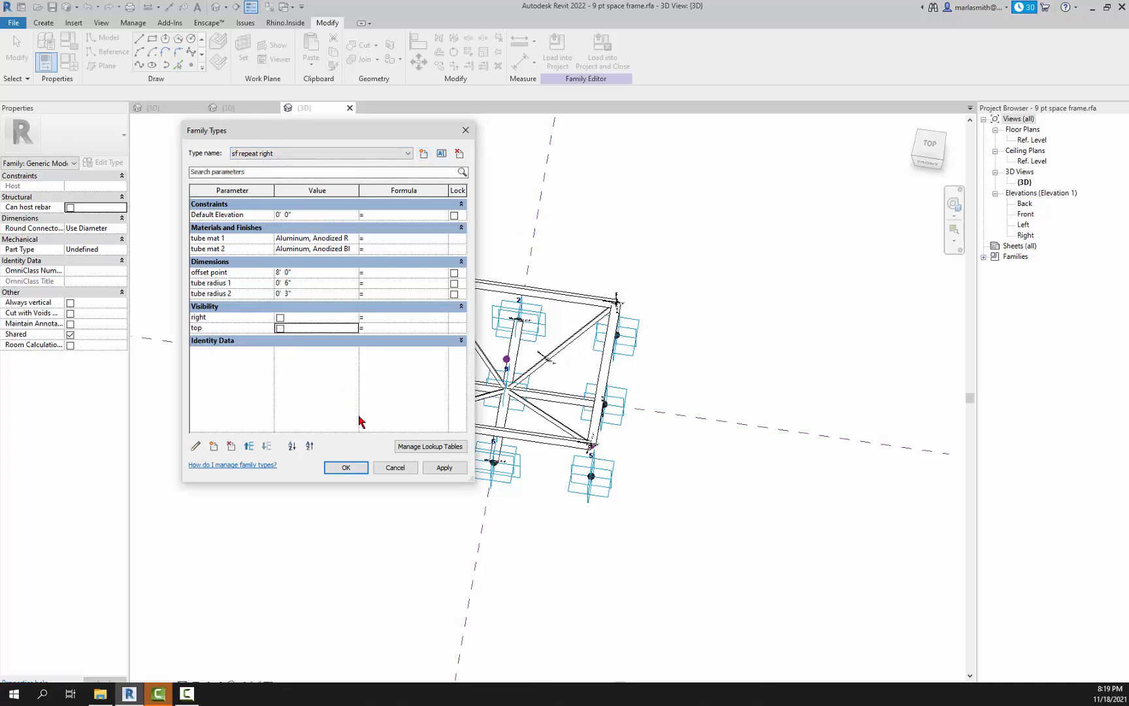
left_click(352, 470)
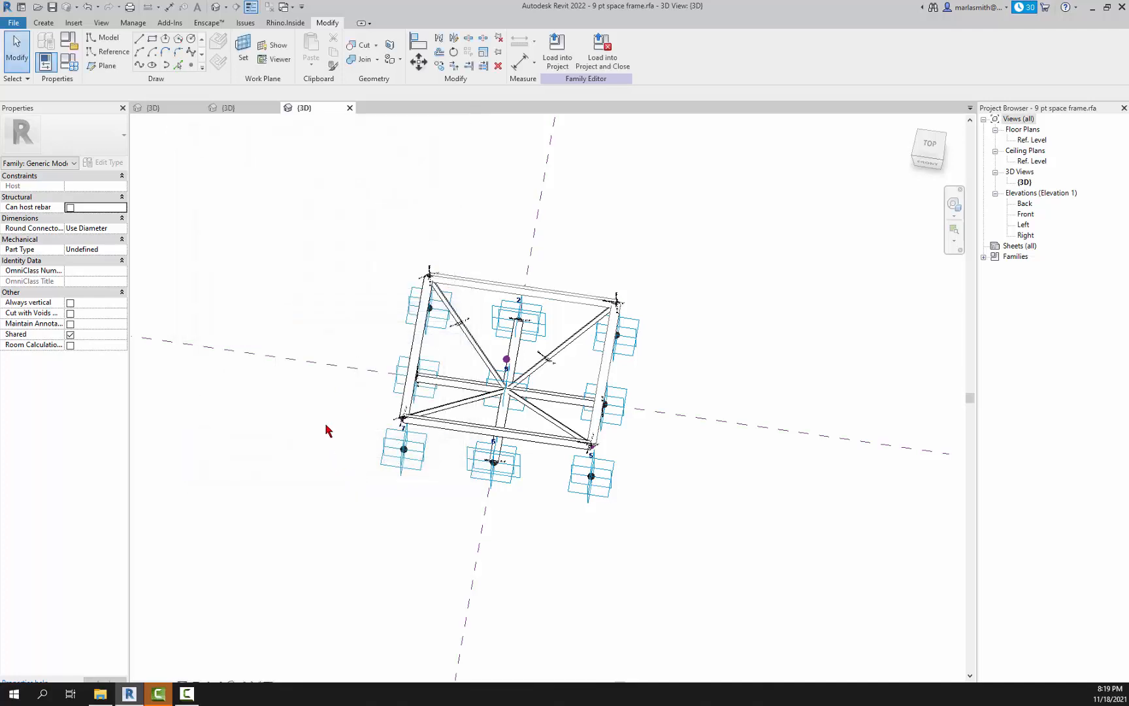
Load the edited space frame into Mass Sfr family applied.rfa, overwriting the existing version and its parameter values
left_click(559, 47)
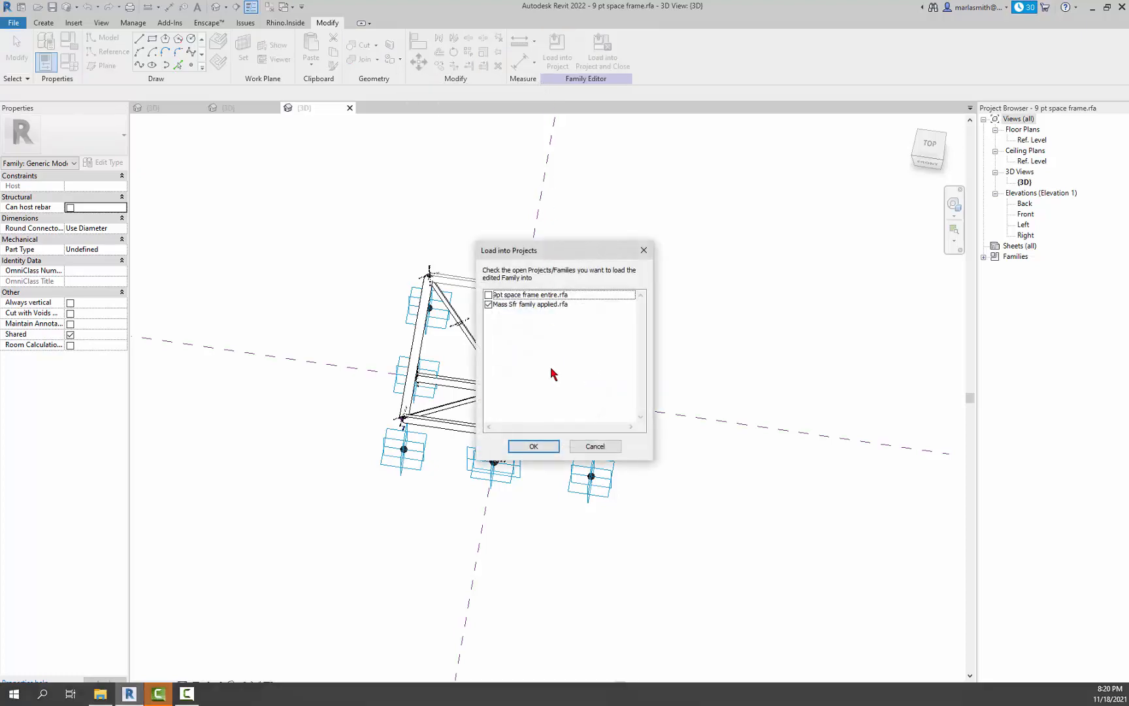
left_click(538, 447)
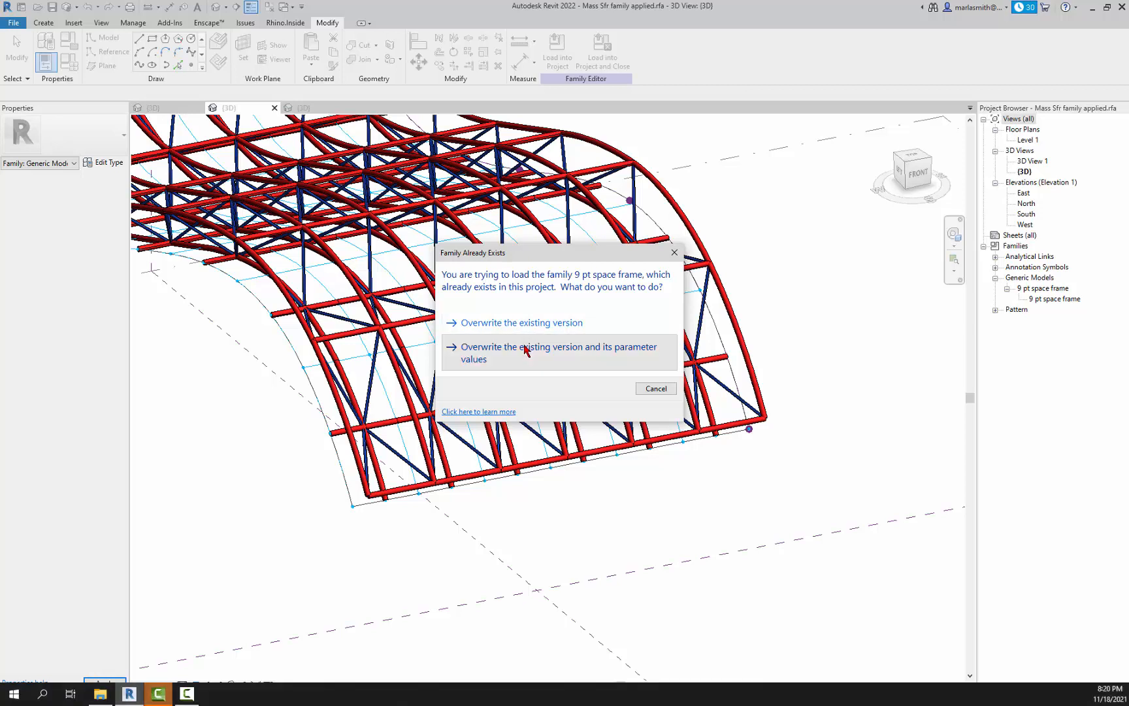
left_click(525, 350)
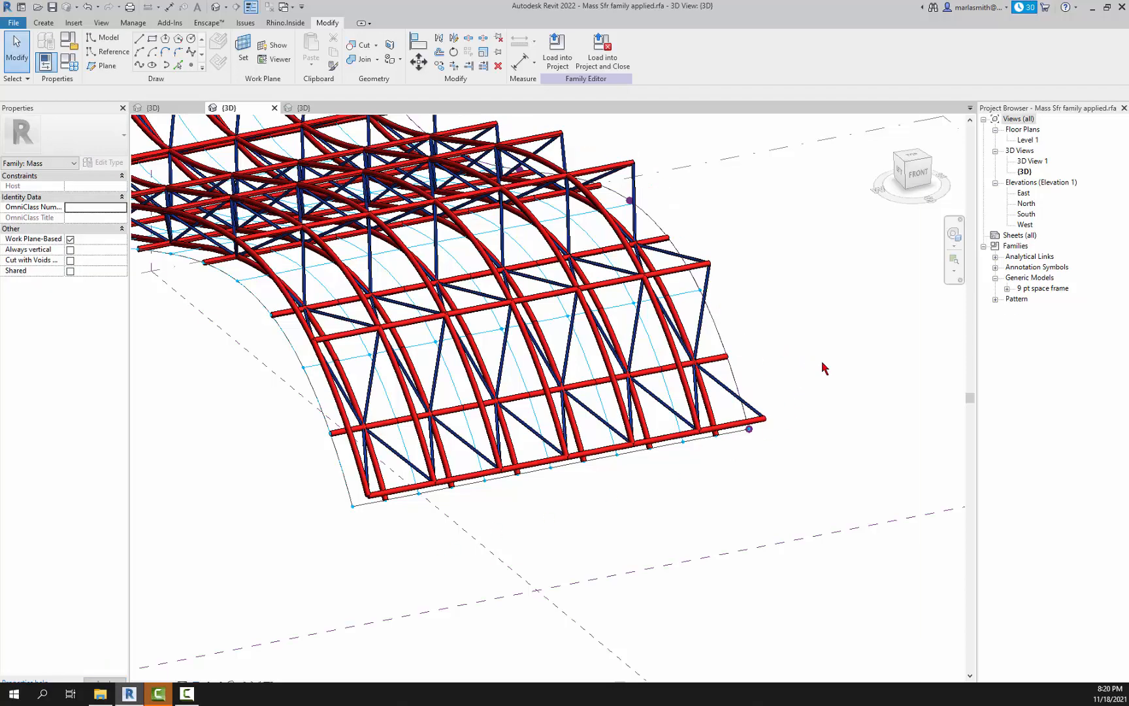
Try the sf complete type on the space frame repeater, switch it to sf repeat right, and deselect it
middle_click_drag(823, 372, 862, 373, "shift")
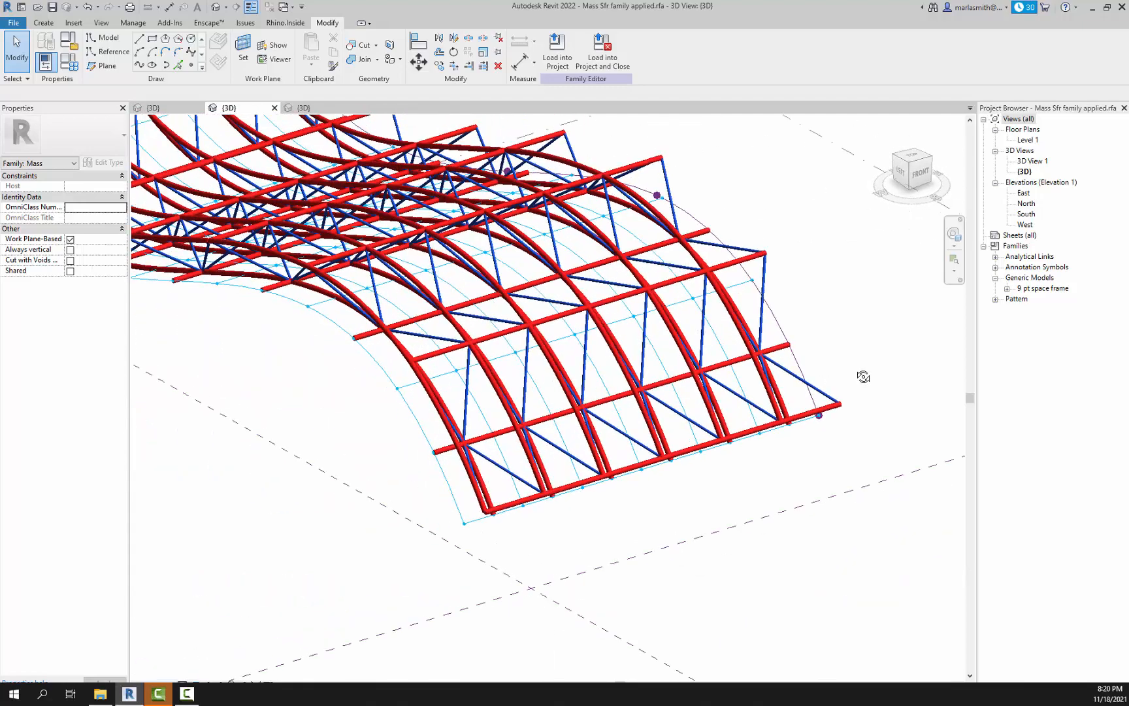
left_click(537, 504)
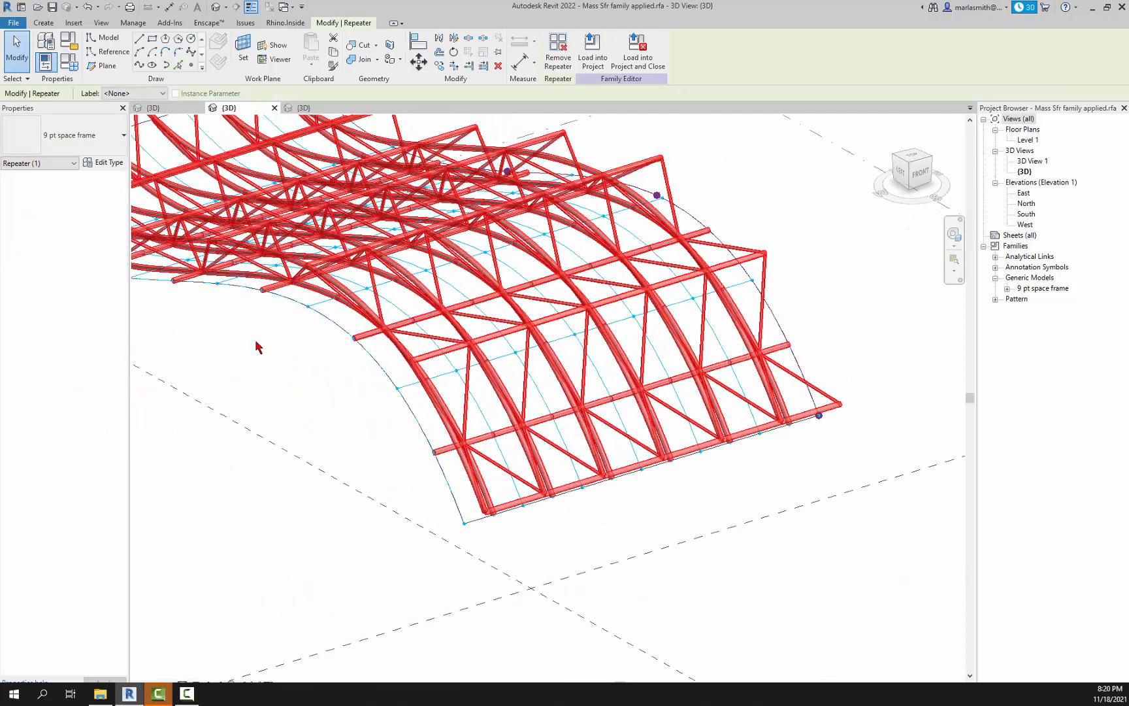
left_click(97, 149)
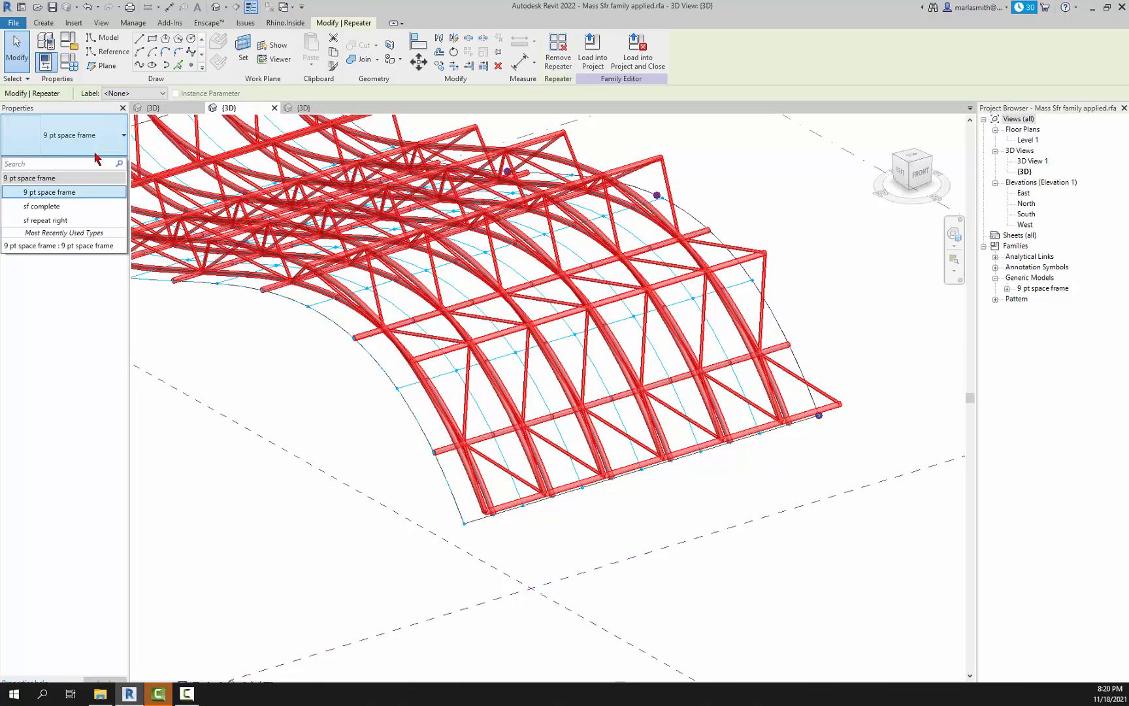
left_click(75, 216)
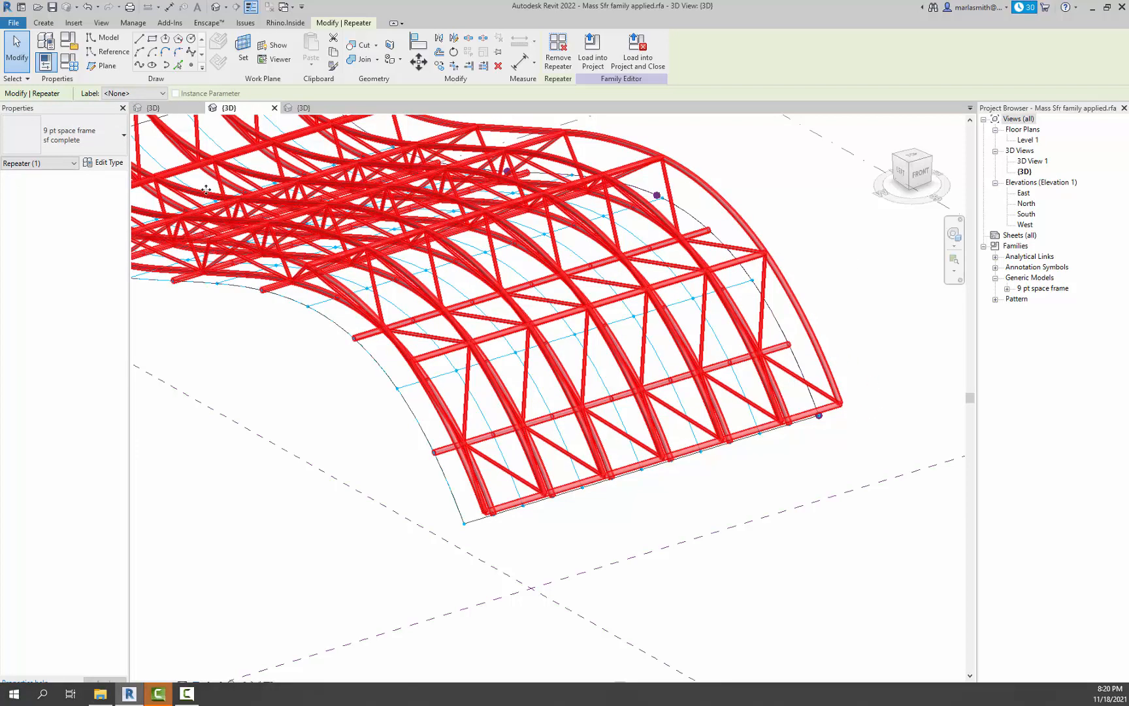
left_click(108, 155)
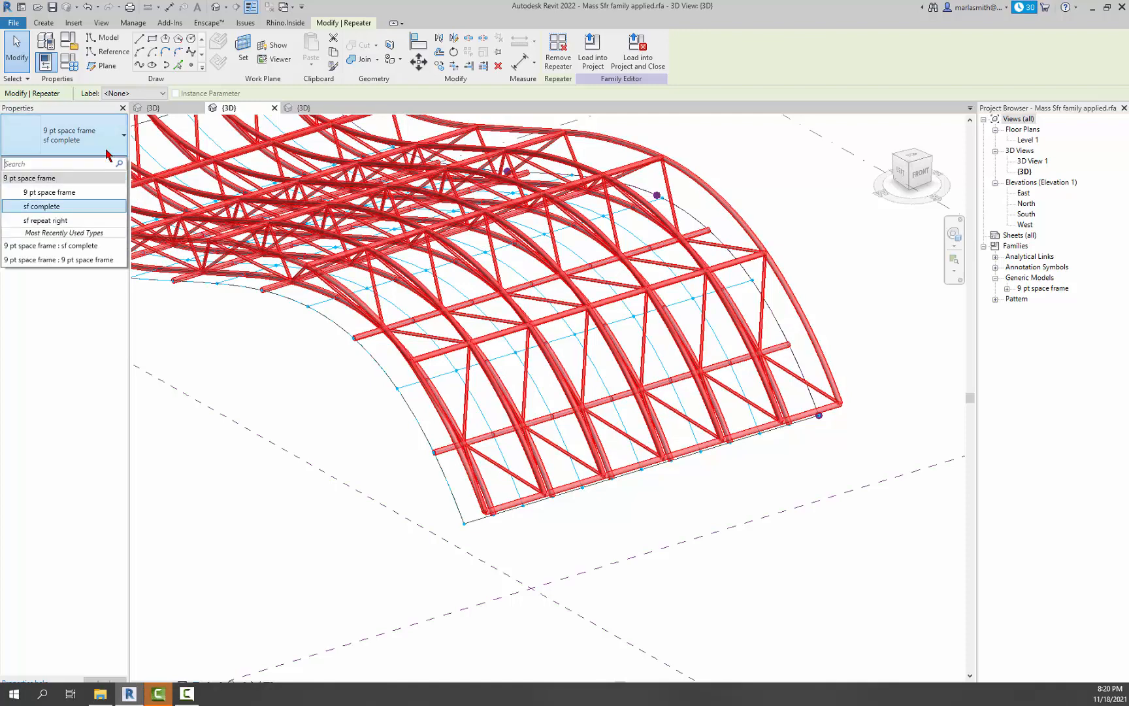
left_click(85, 222)
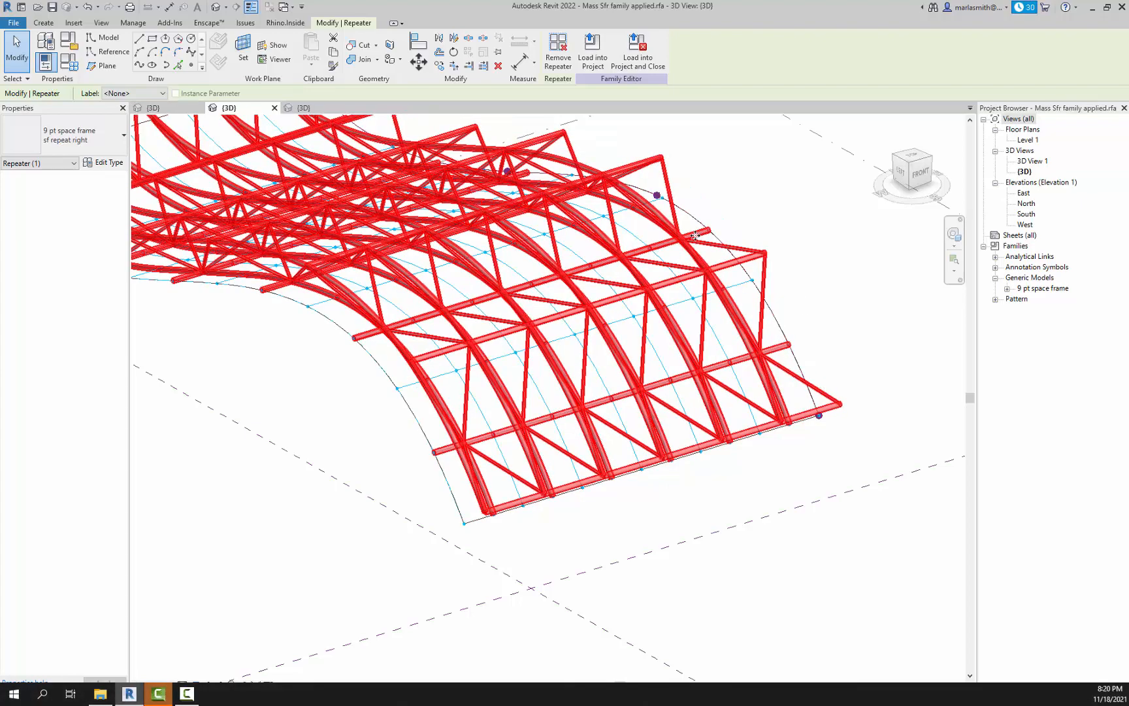
scroll(646, 292, "down", 3)
left_click(403, 391)
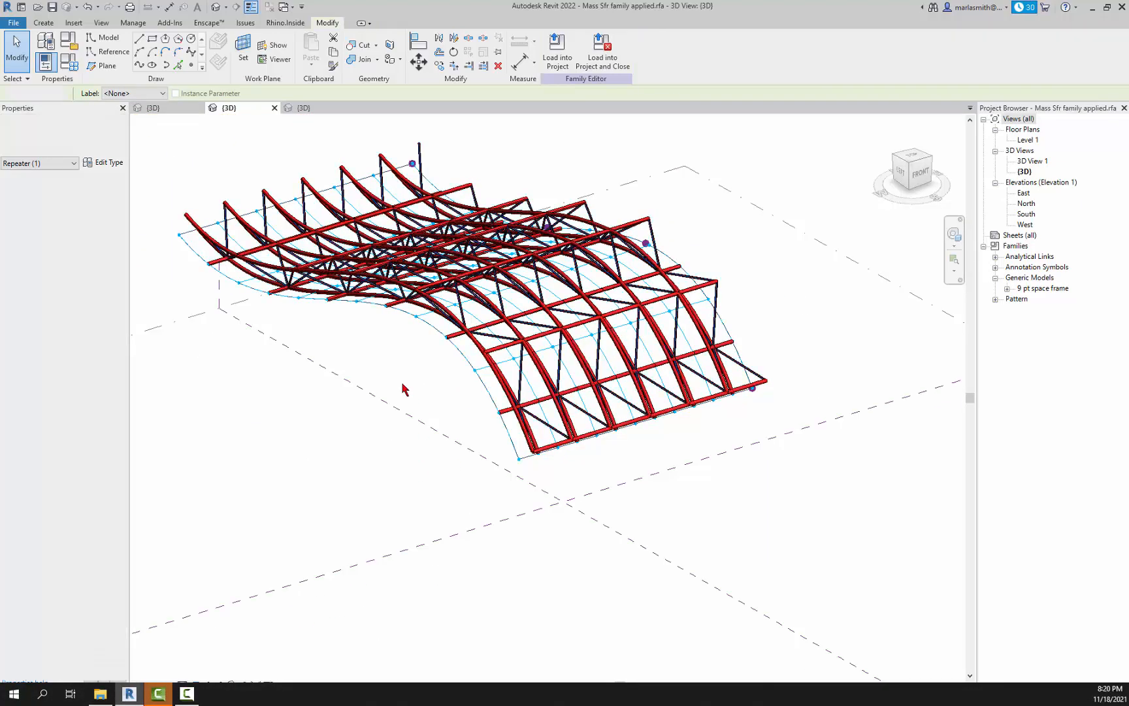
Delete the existing 9 pt space frame repeater from the divided mass surface
left_click(455, 312)
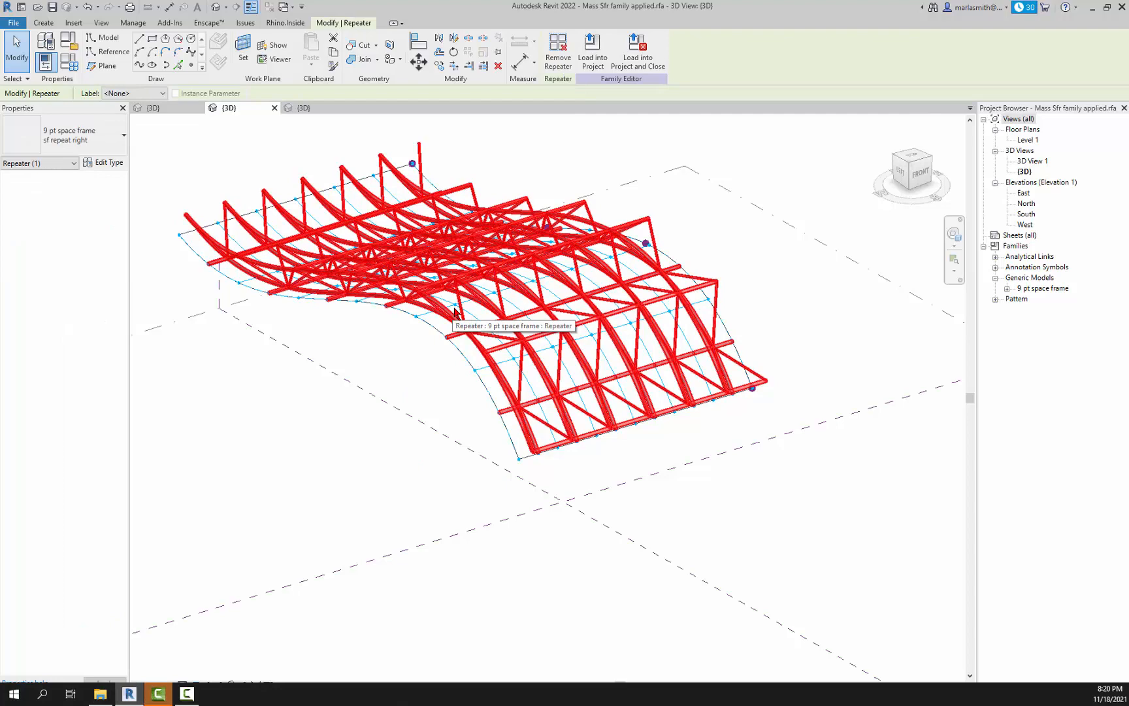
key("Delete")
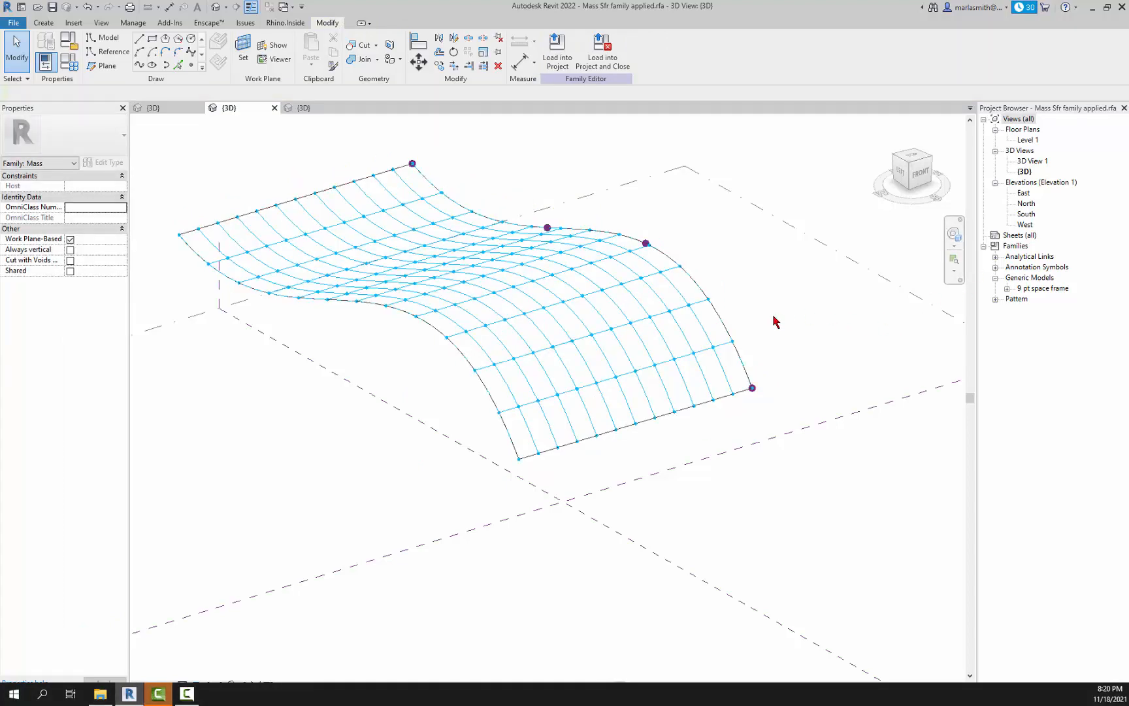
middle_click_drag(768, 323, 756, 353, "shift")
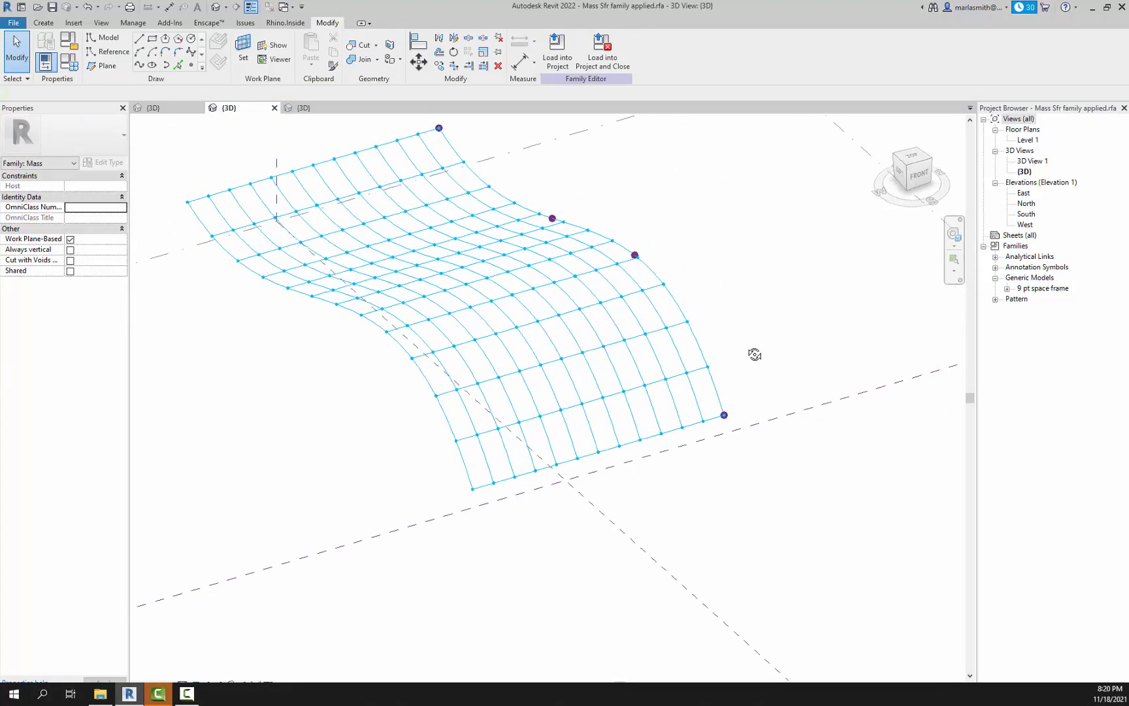
Delete the original 9 pt space frame type from the loaded 9 pt space frame family
left_click(1007, 290)
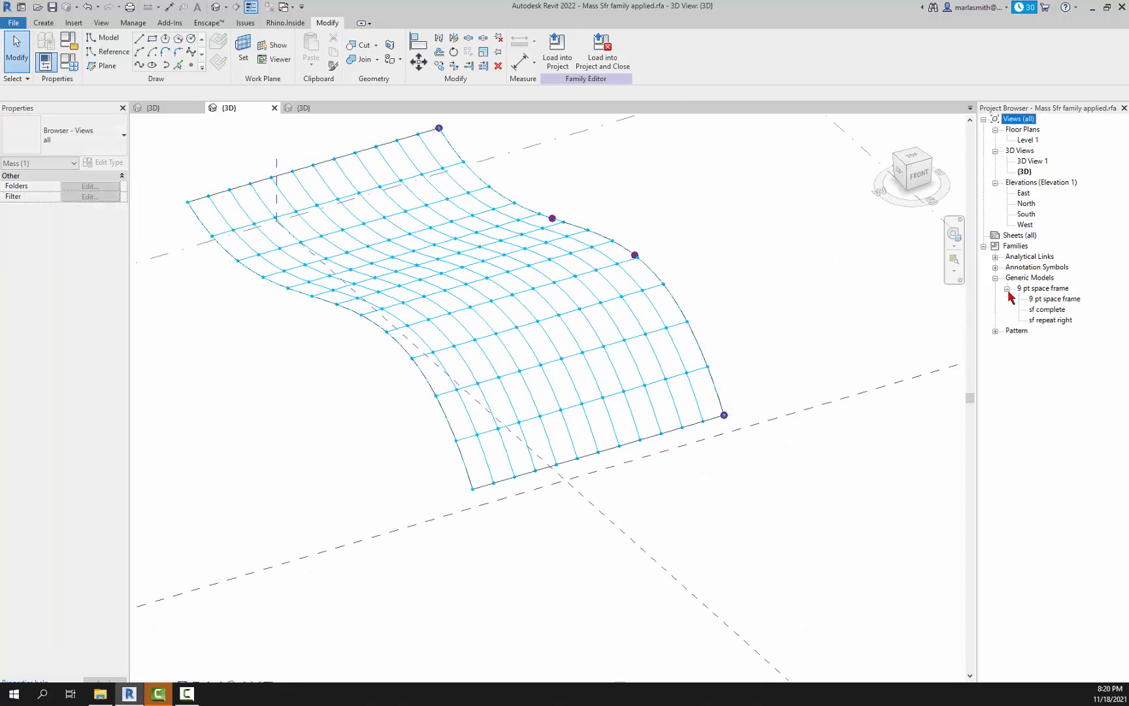
left_click(1050, 300)
right_click(1051, 303)
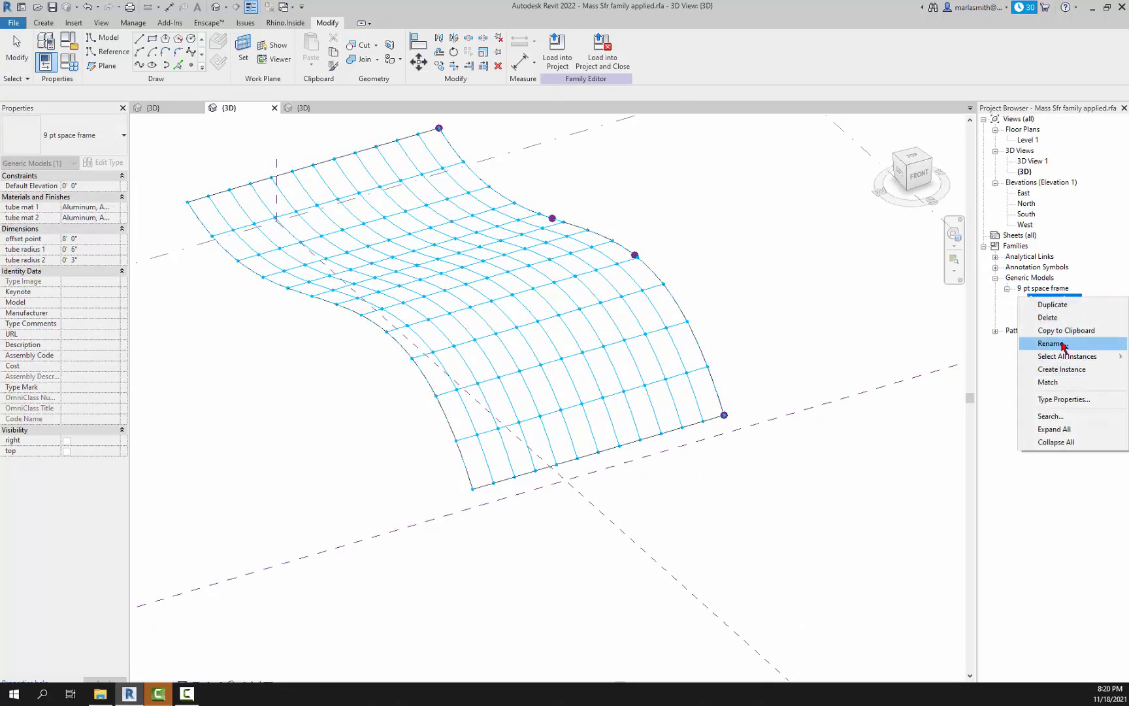
left_click(1061, 322)
Place one sf complete space frame on the nine grid nodes at the surface's lower front corner, two cells wide and two high
left_click(1045, 301)
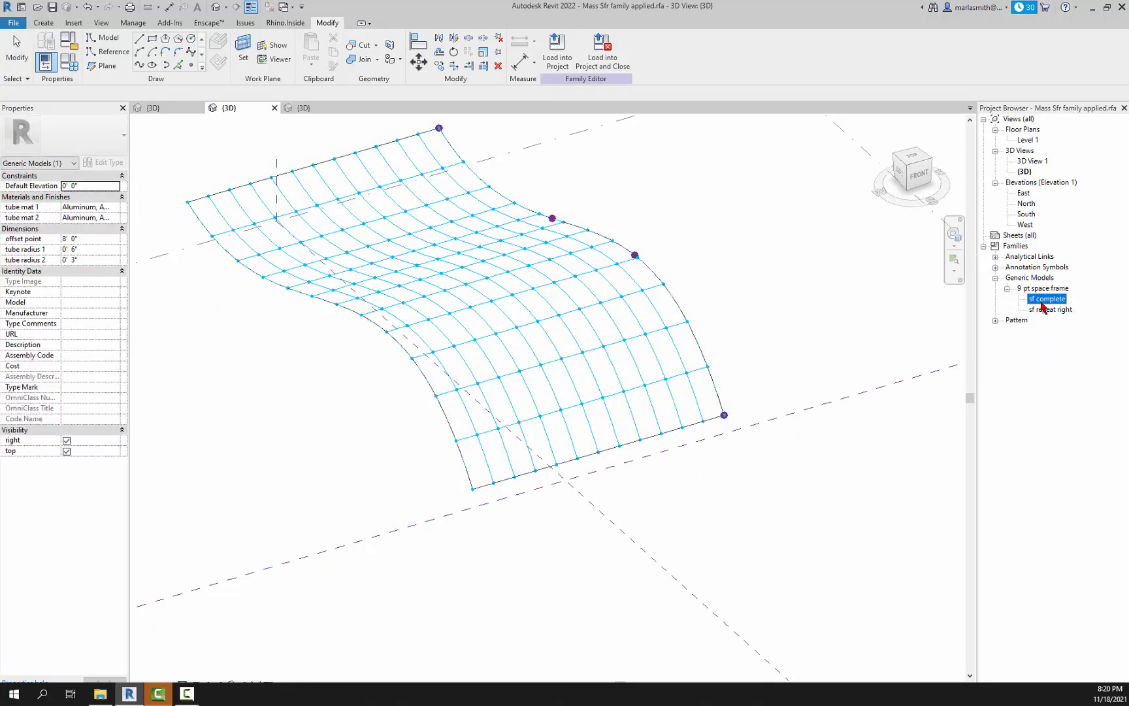
left_click_drag(1047, 307, 434, 399)
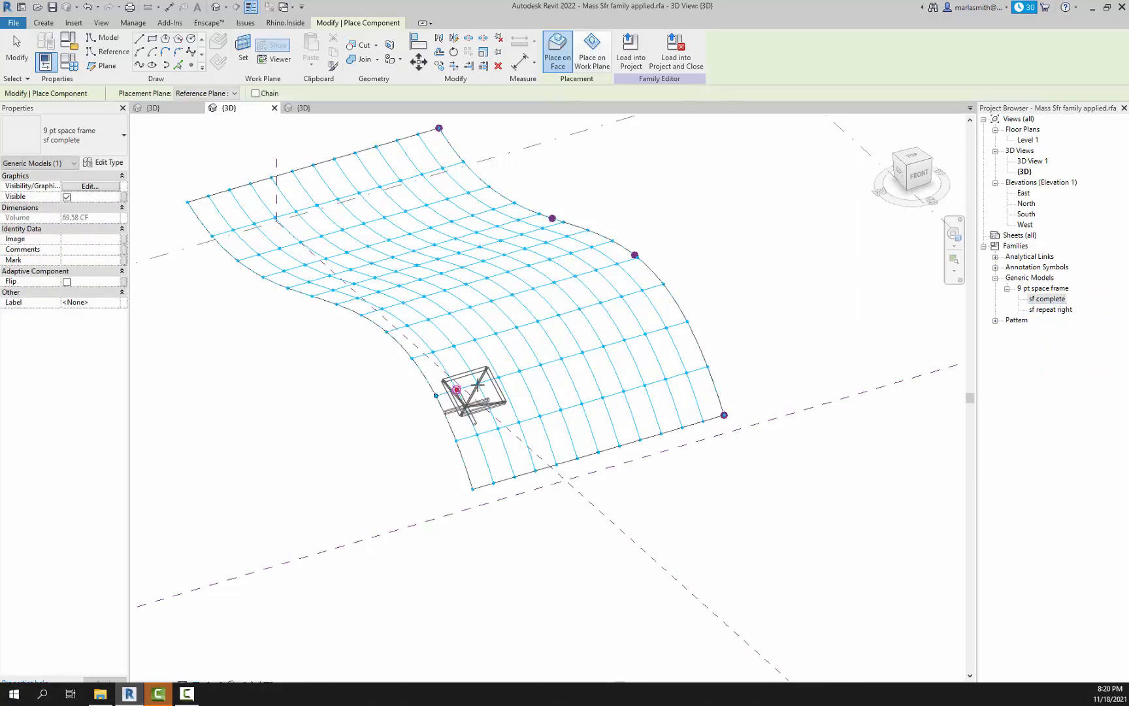
left_click(498, 426)
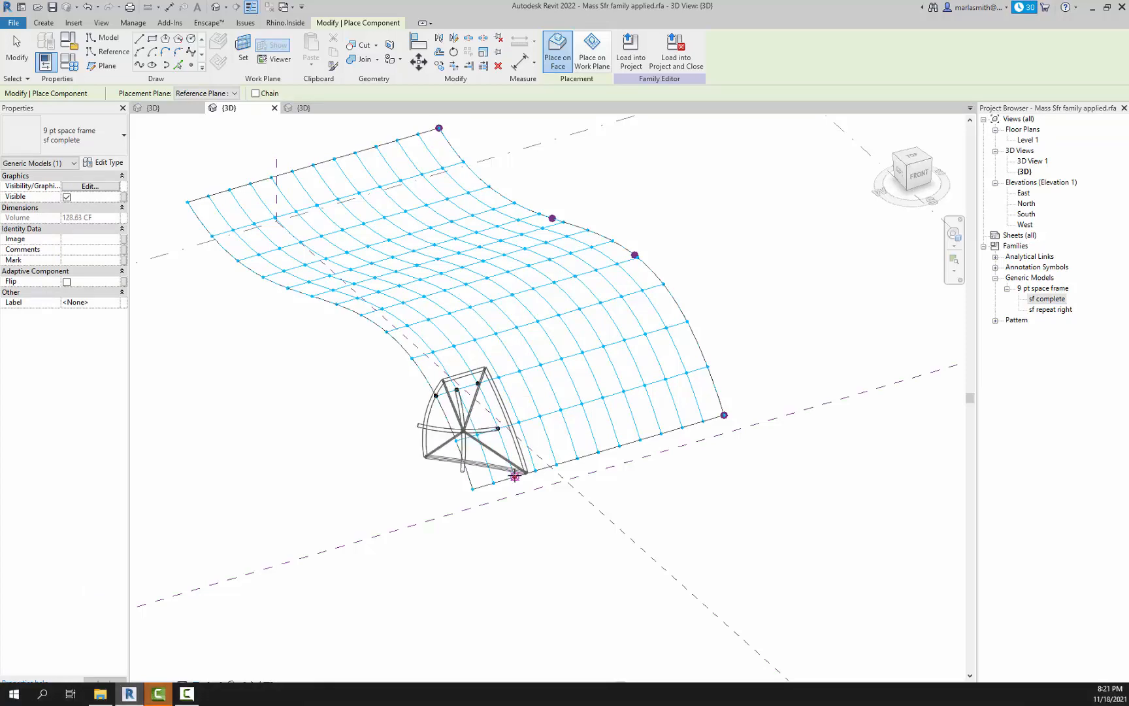
left_click(494, 483)
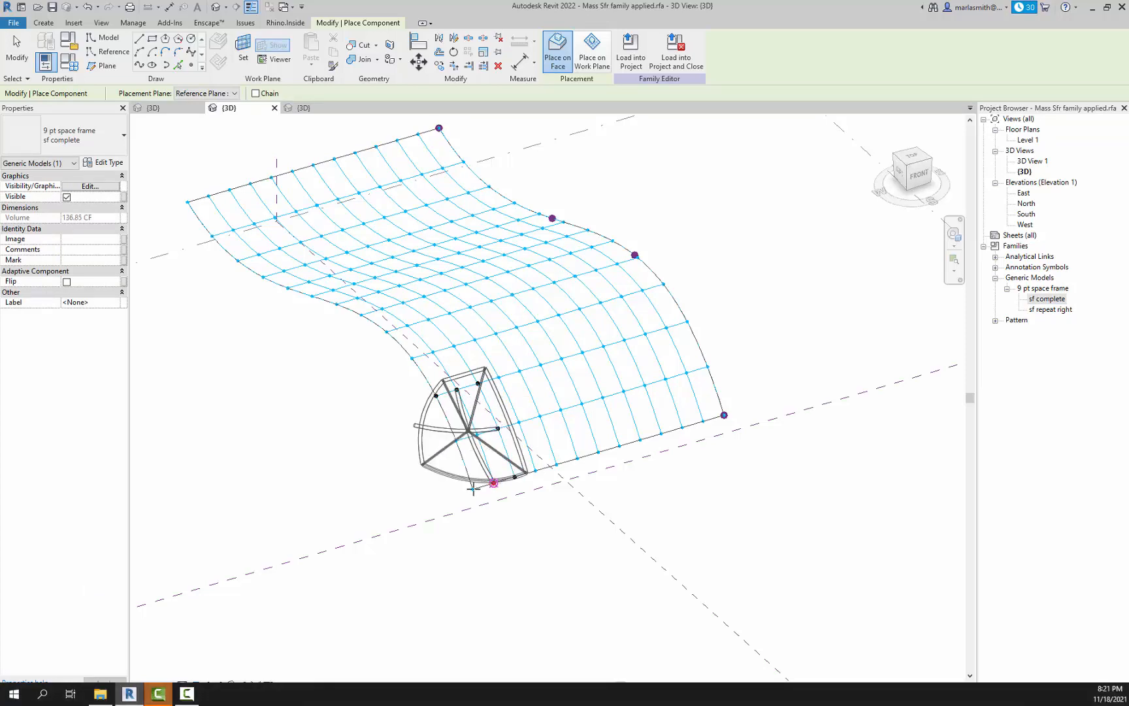
left_click(473, 488)
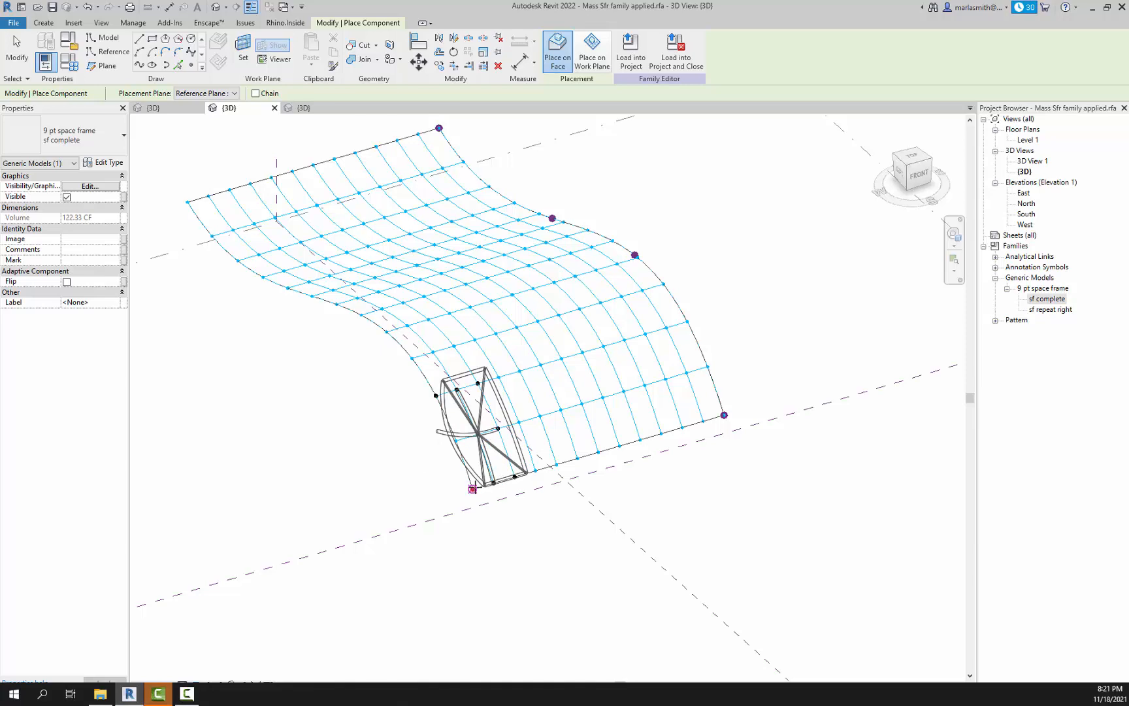
left_click(455, 441)
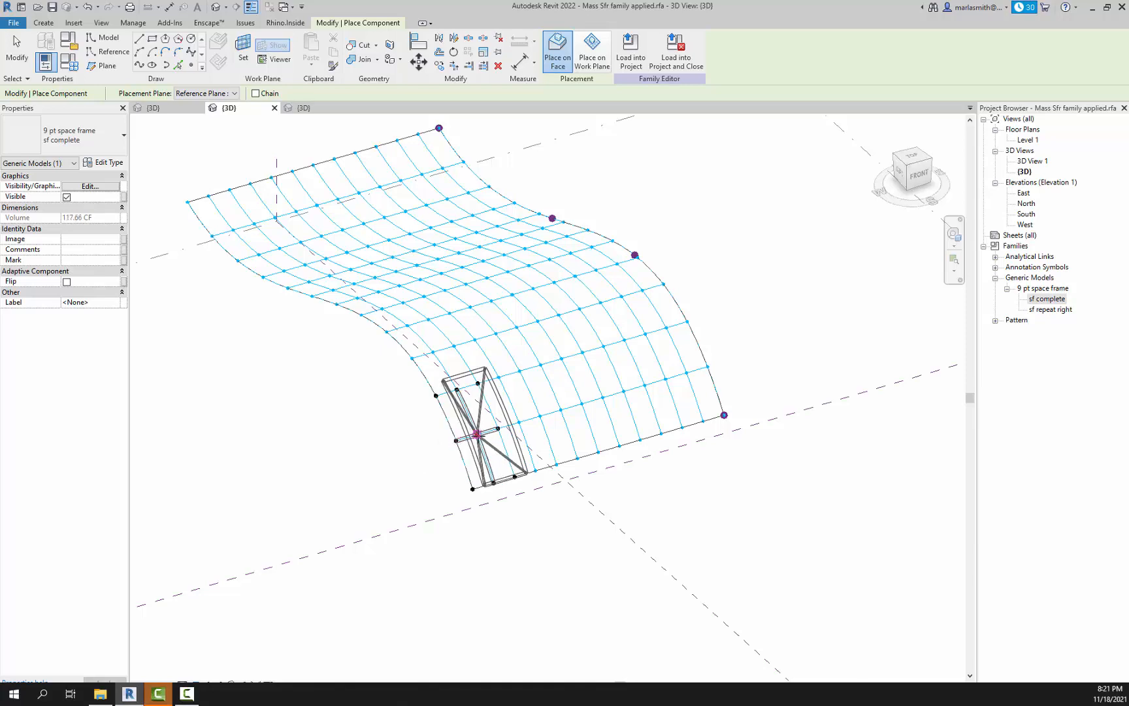
key("Escape")
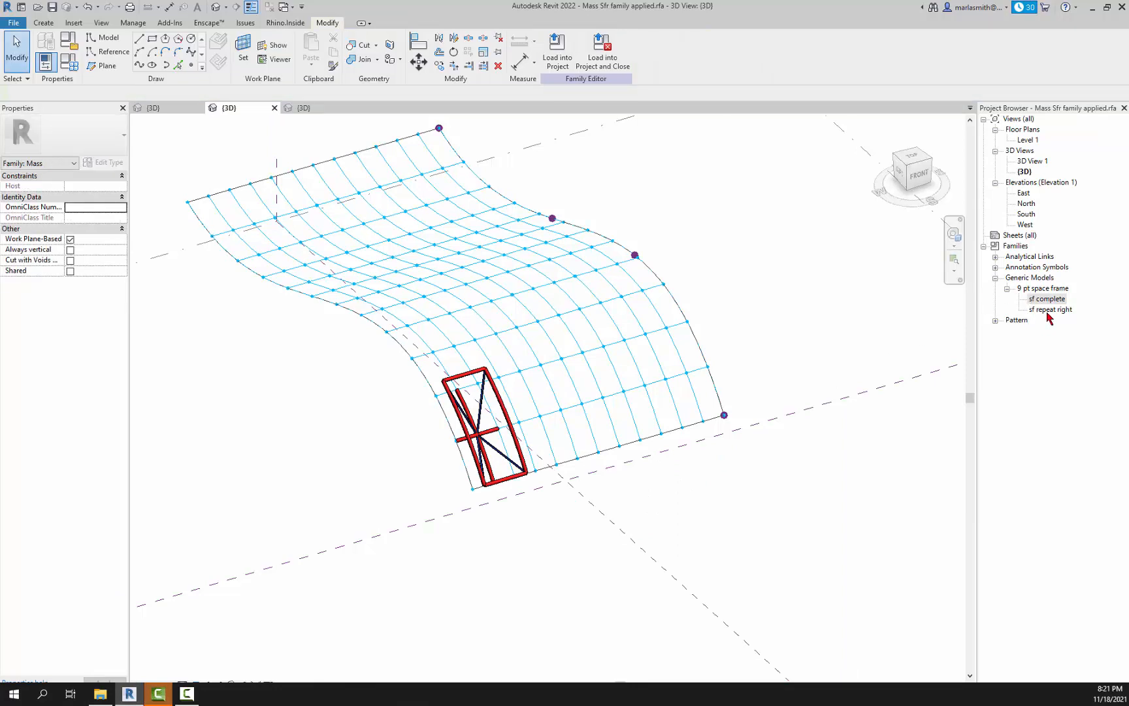
Place one sf repeat right space frame on the nine grid nodes directly above the sf complete frame along the surface edge
left_click_drag(1050, 310, 653, 346)
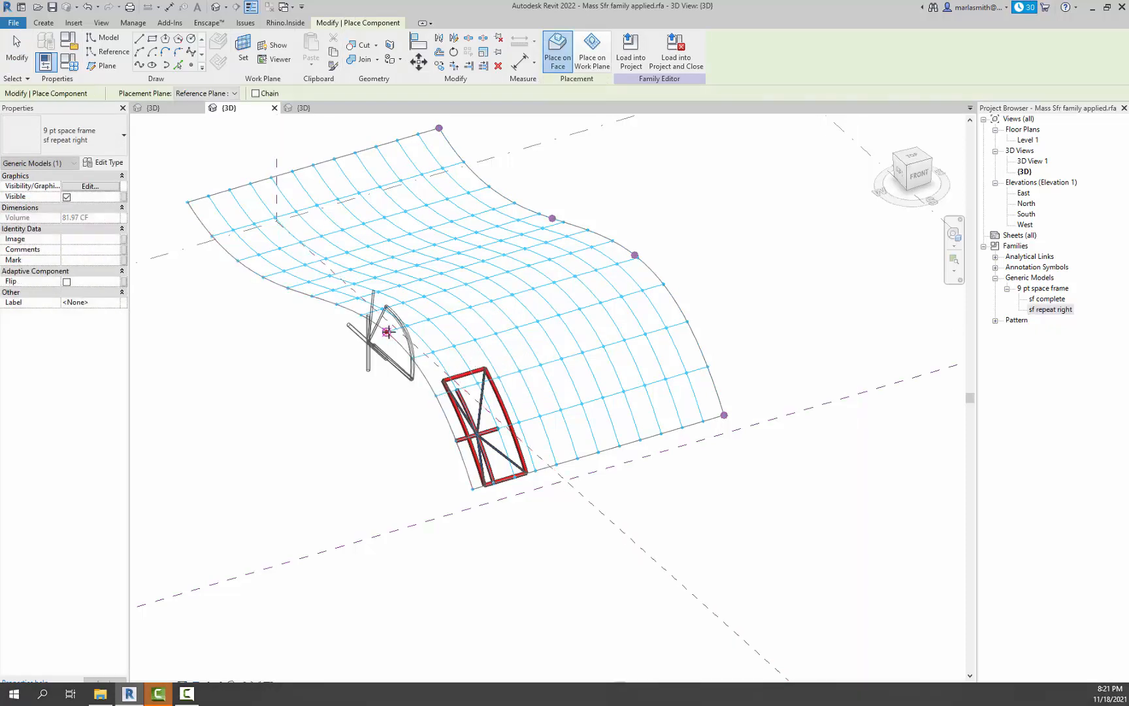
left_click(388, 331)
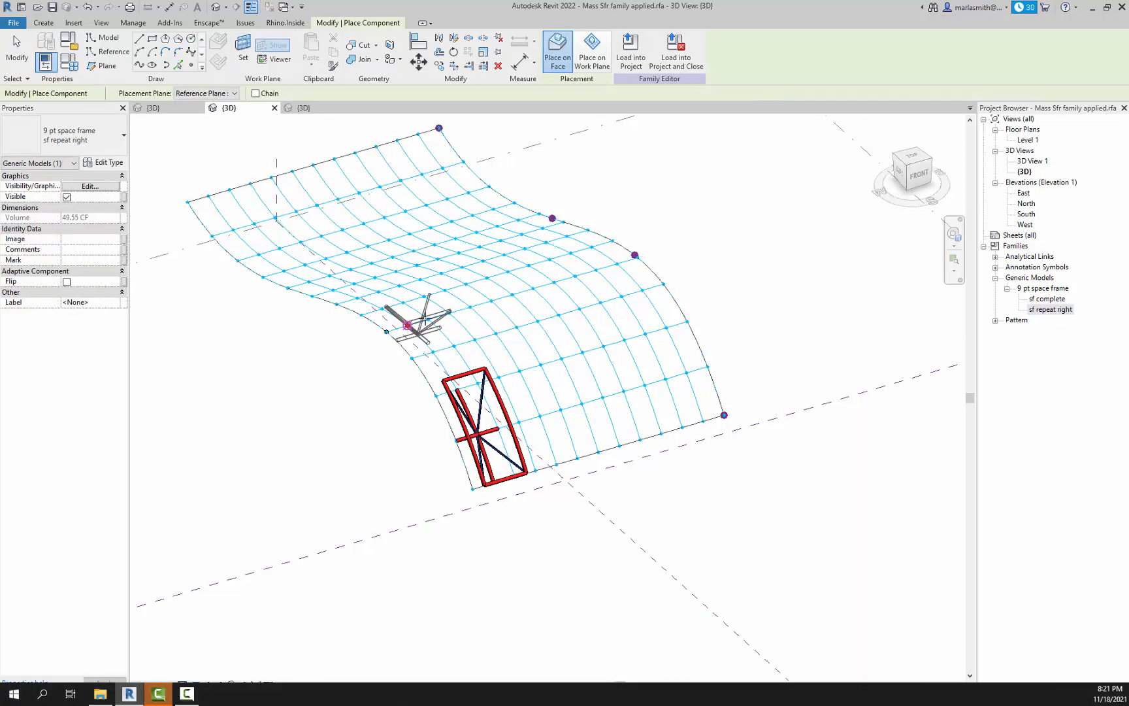
left_click(454, 345)
left_click(454, 345)
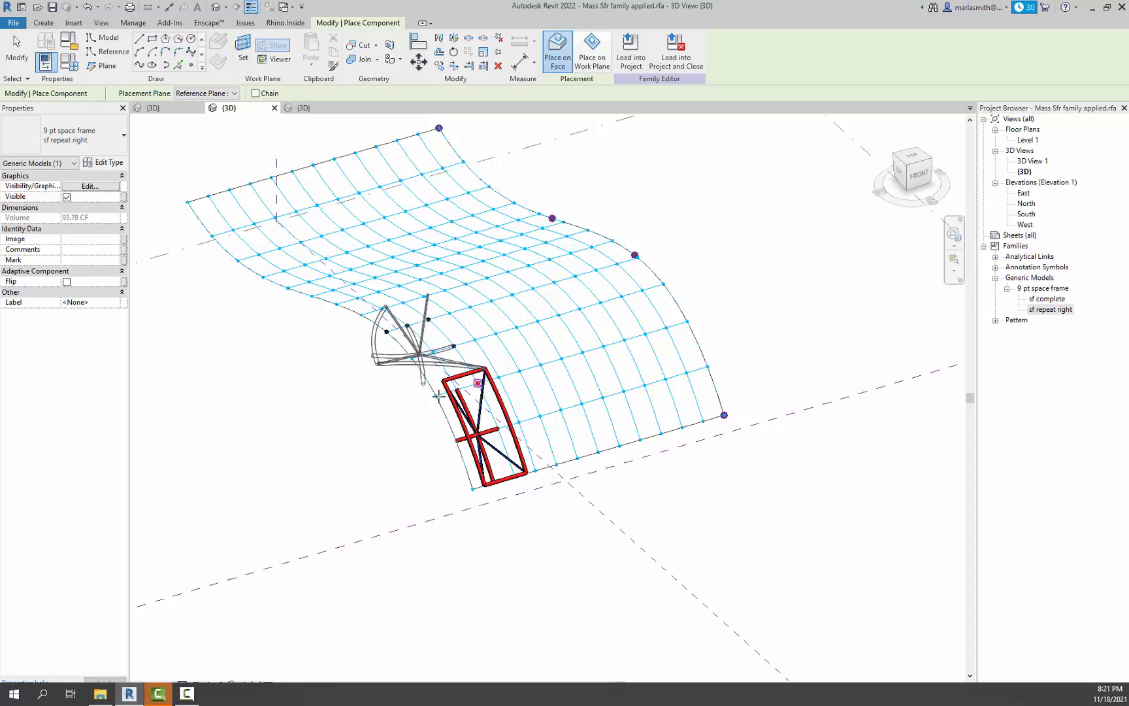
left_click(477, 383)
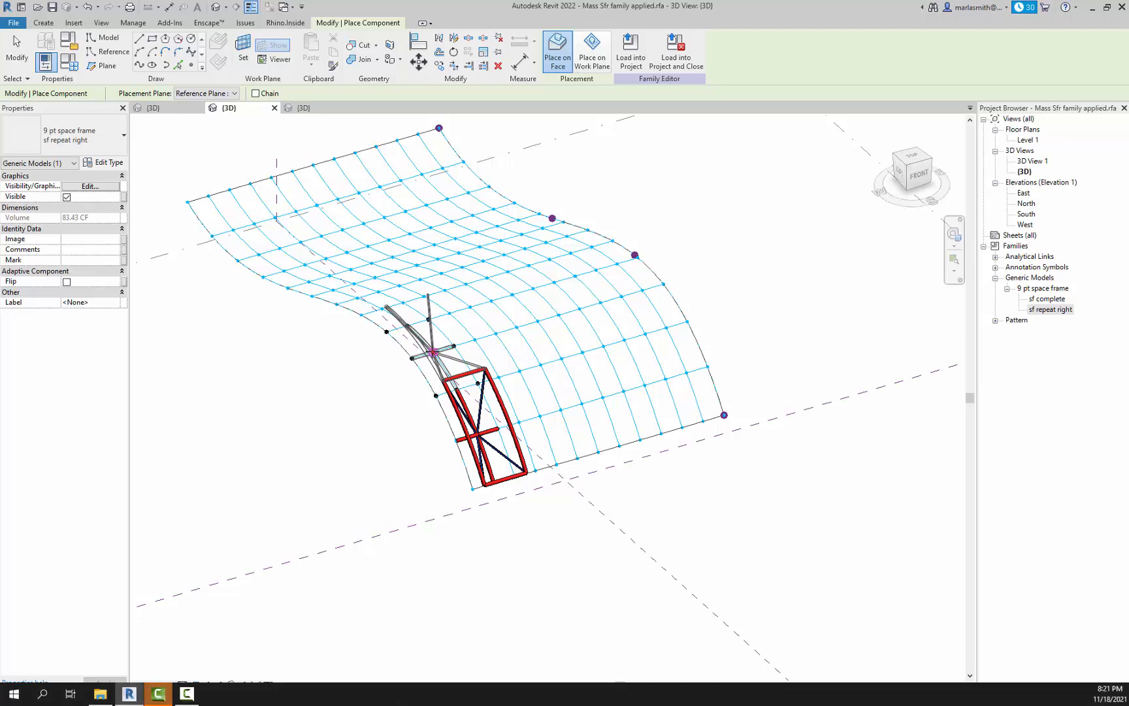
left_click(433, 352)
key("Escape")
key("Escape")
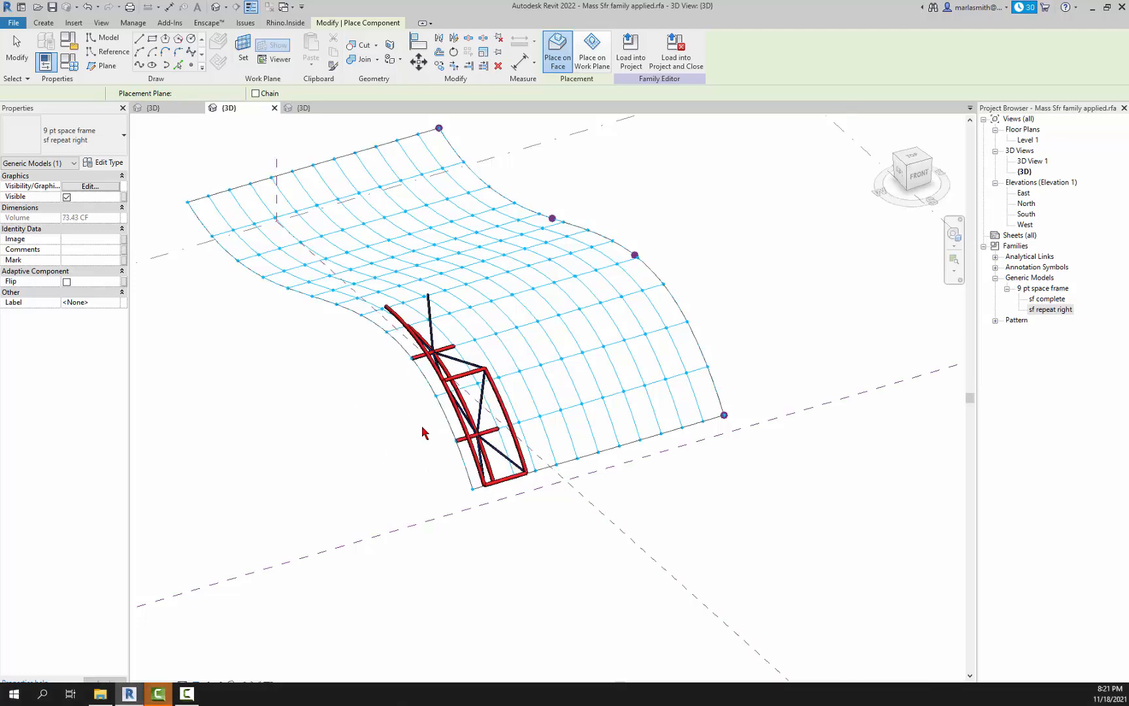
Delete the sf complete space frame from the surface's lower front corner
scroll(416, 417, "up", 3)
middle_click_drag(419, 424, 446, 376, "shift")
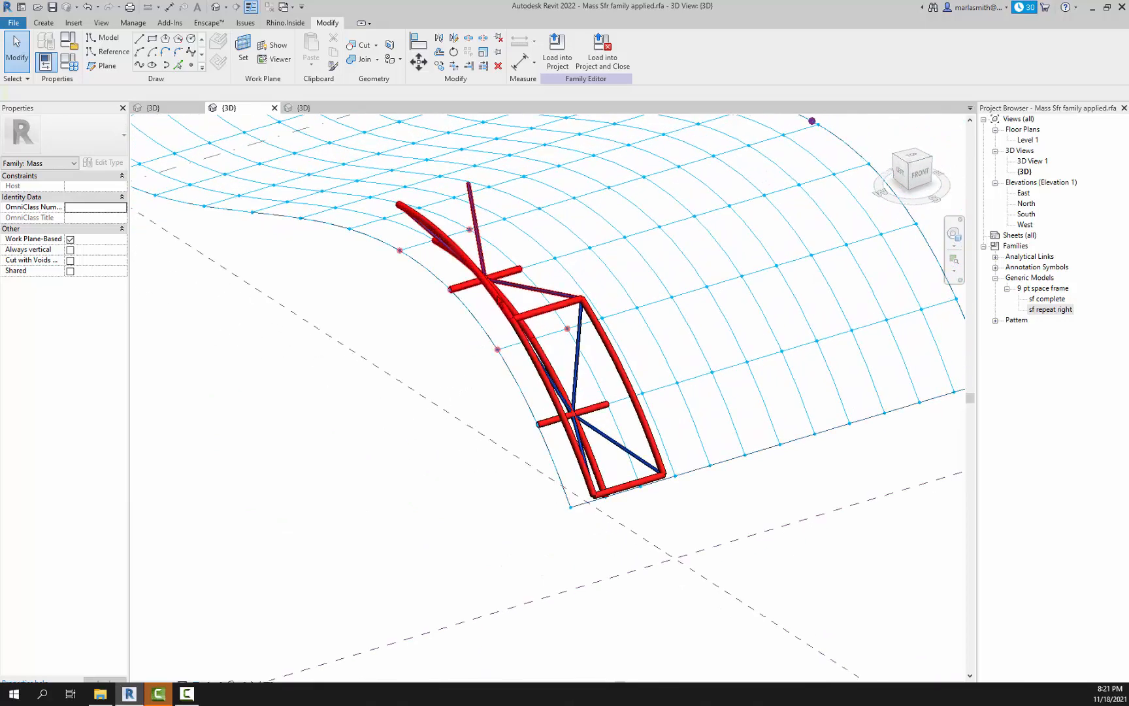
left_click(533, 366)
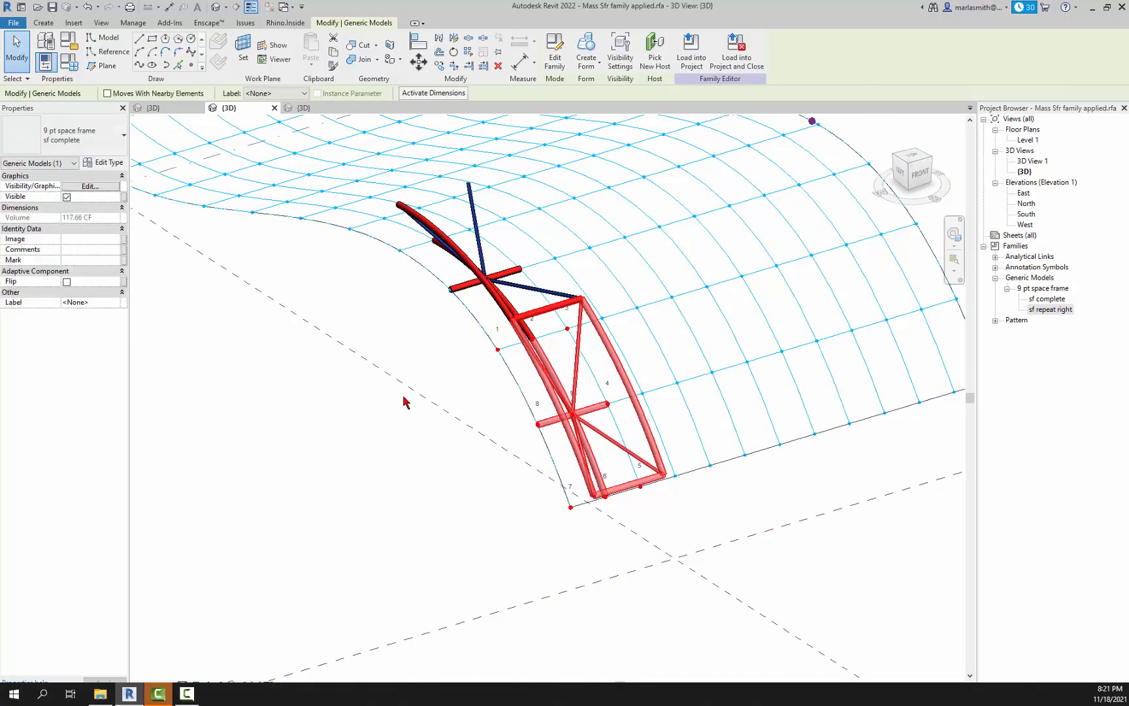
left_click(405, 401)
Repeat the remaining sf repeat right space frame across the whole divided surface
middle_click_drag(474, 289, 441, 373, "shift")
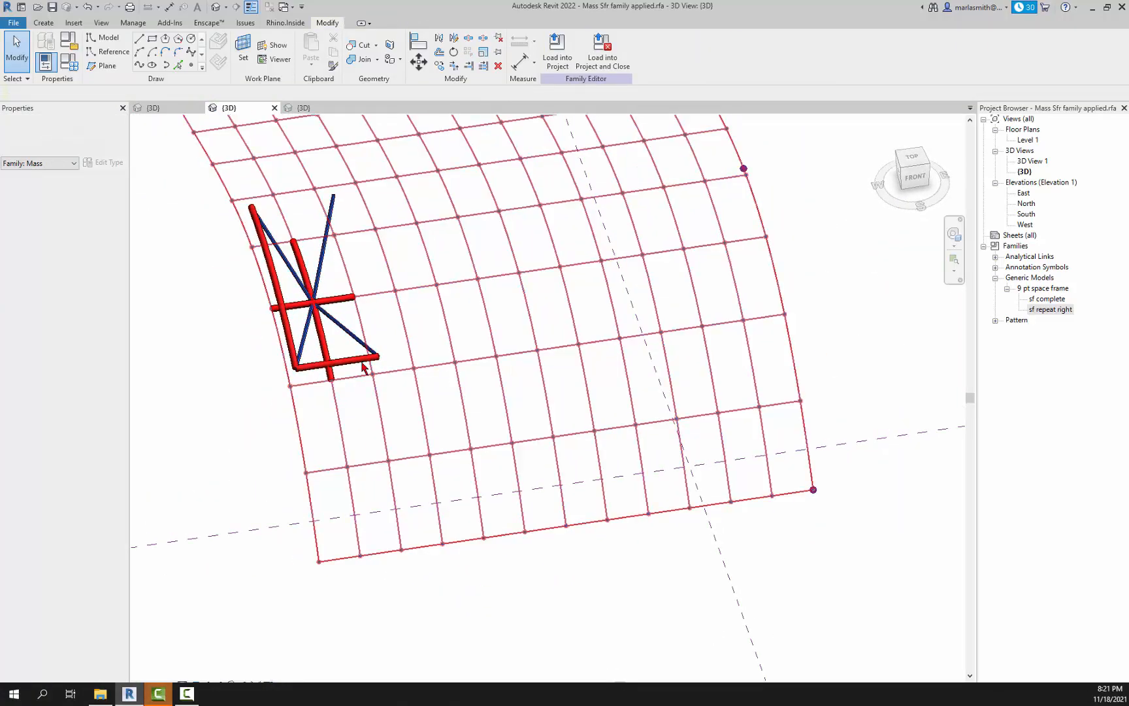
left_click(368, 341)
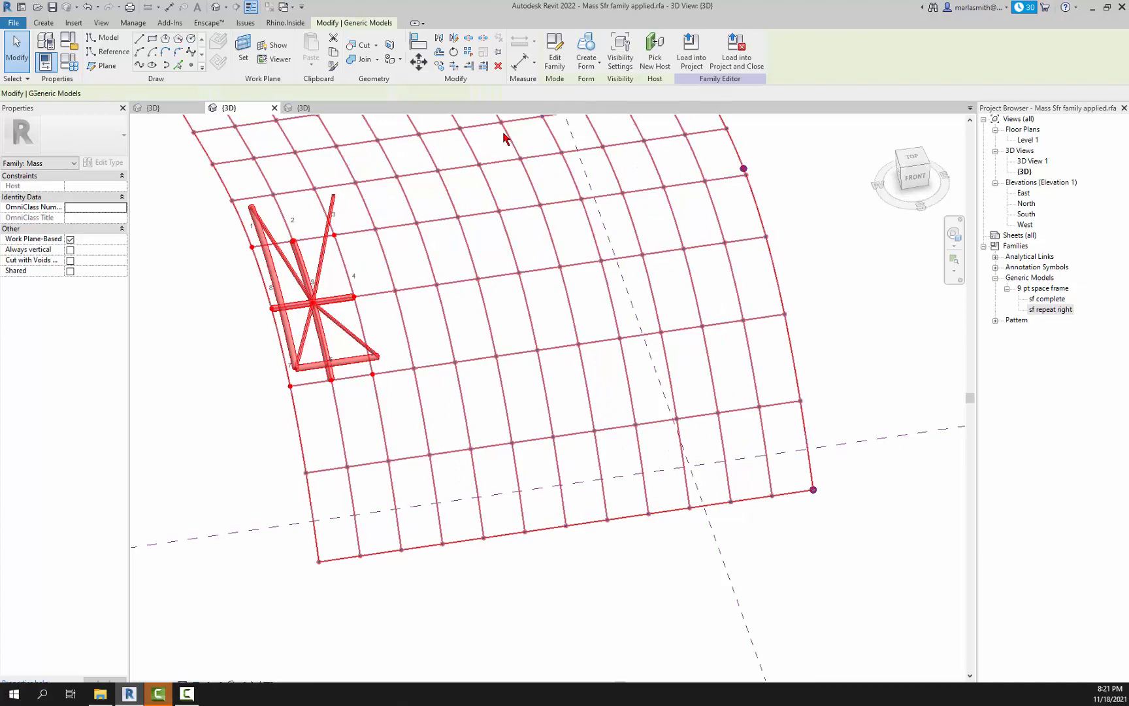
left_click(480, 64)
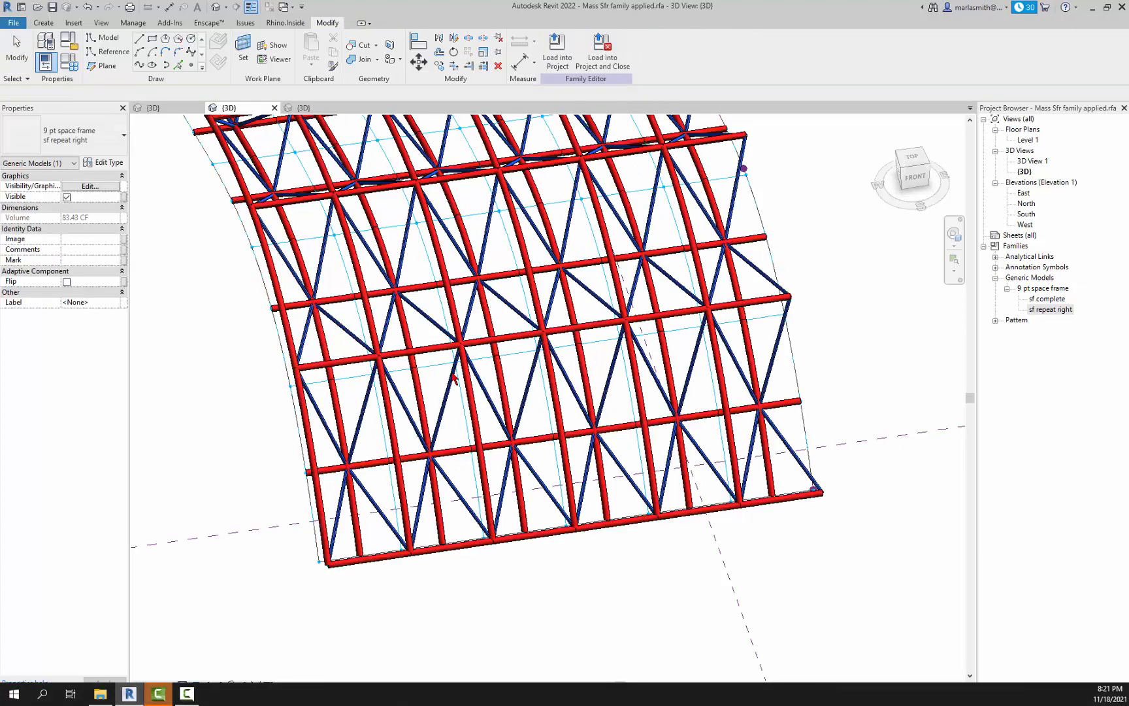
middle_click_drag(433, 413, 451, 477, "shift")
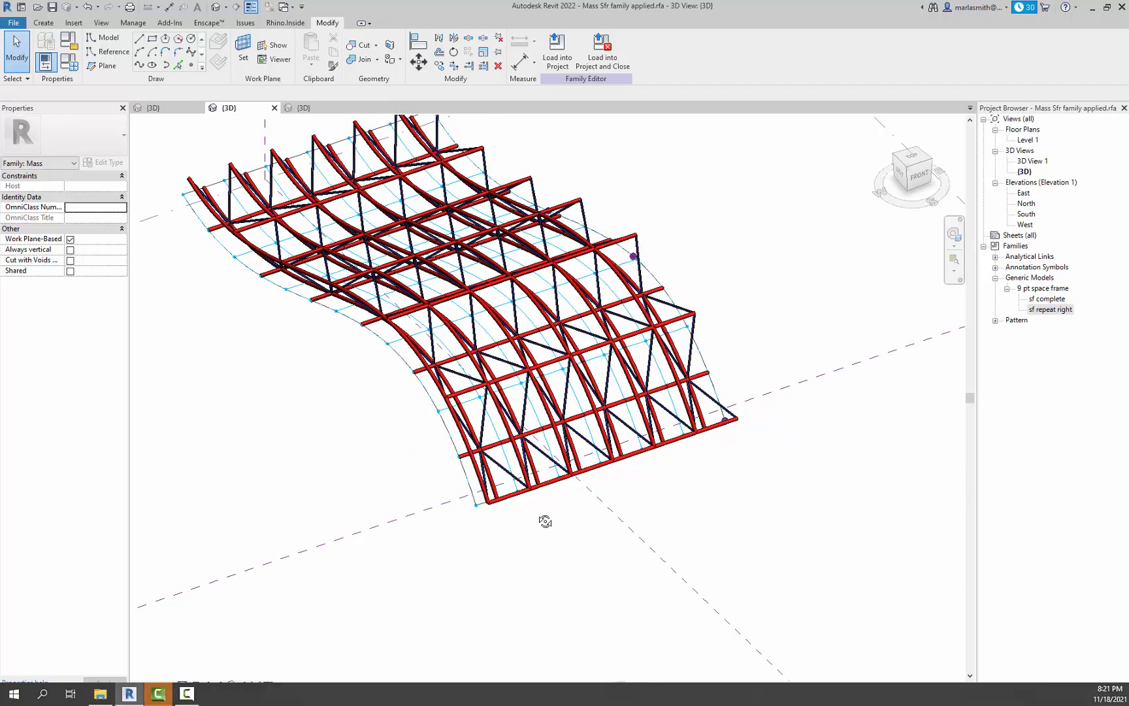
mouse_move(544, 521)
middle_mouse_down("shift")
mouse_move(430, 458)
mouse_move(418, 400)
mouse_move(441, 347)
mouse_move(503, 318)
mouse_move(548, 322)
mouse_move(557, 383)
mouse_move(504, 504)
middle_mouse_up("shift")
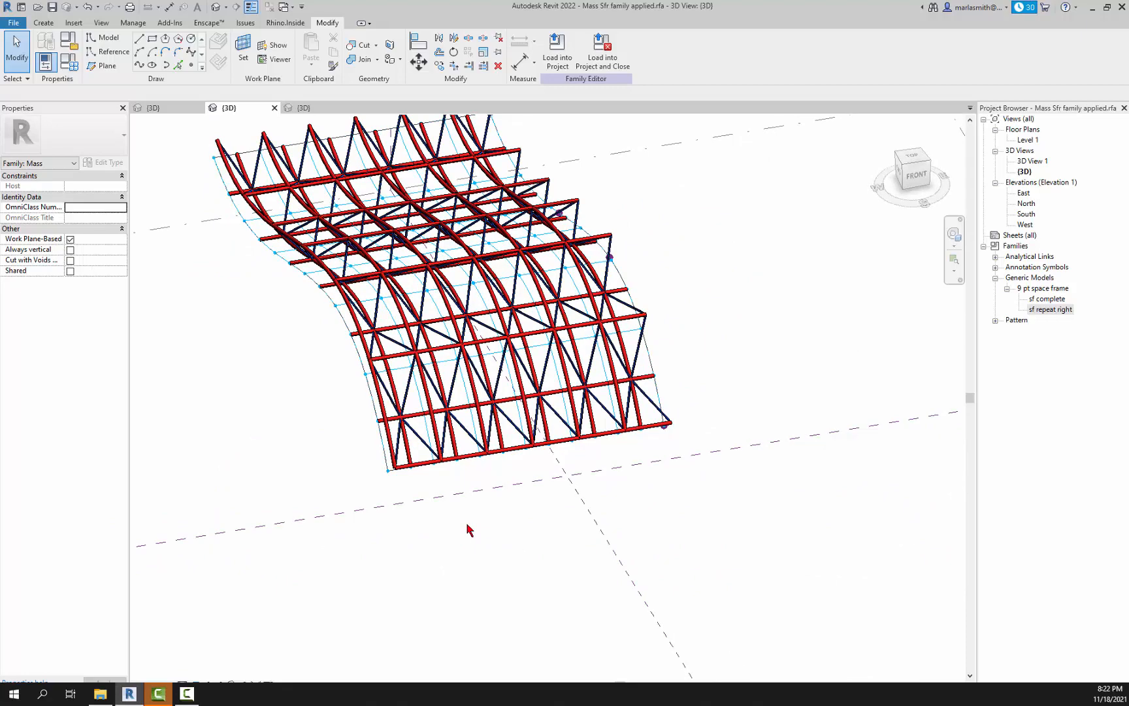
middle_click_drag(464, 520, 508, 386, "shift")
scroll(507, 379, "up", 3)
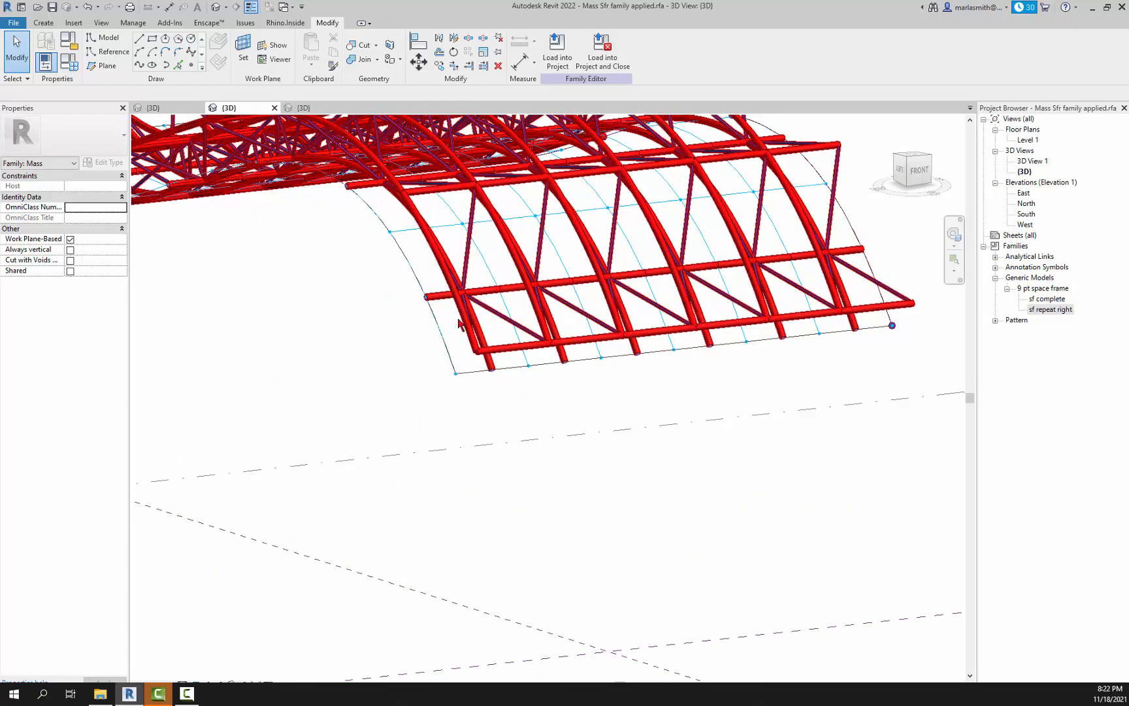
middle_click_drag(680, 370, 691, 448, "shift")
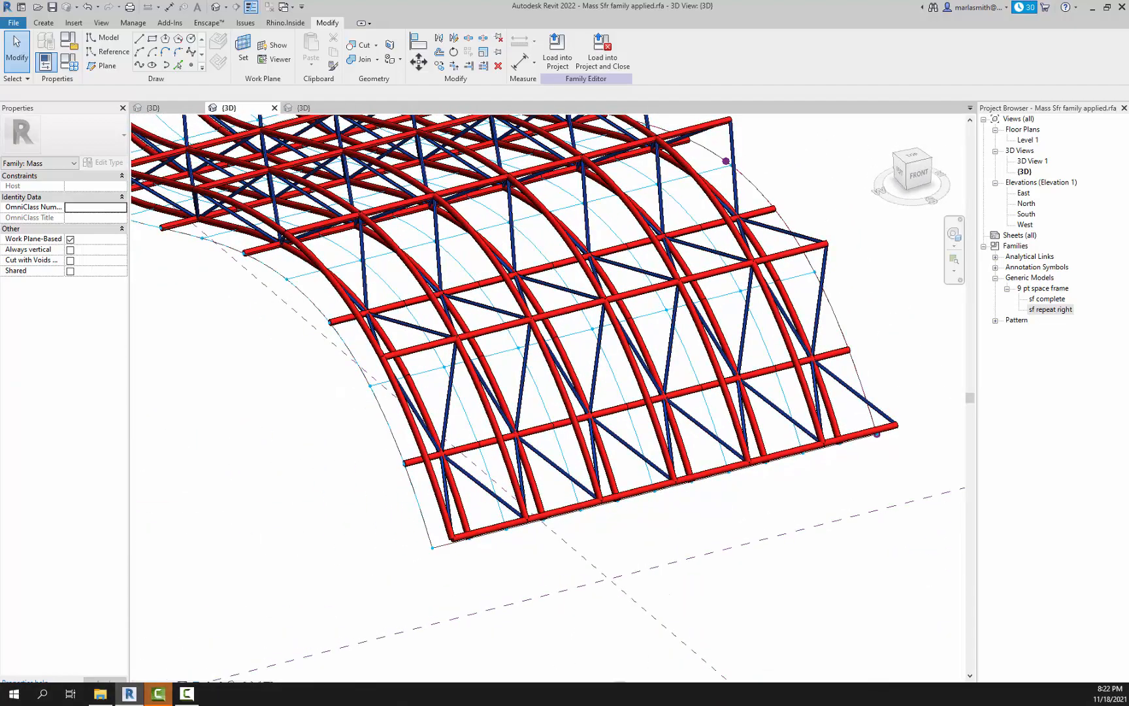